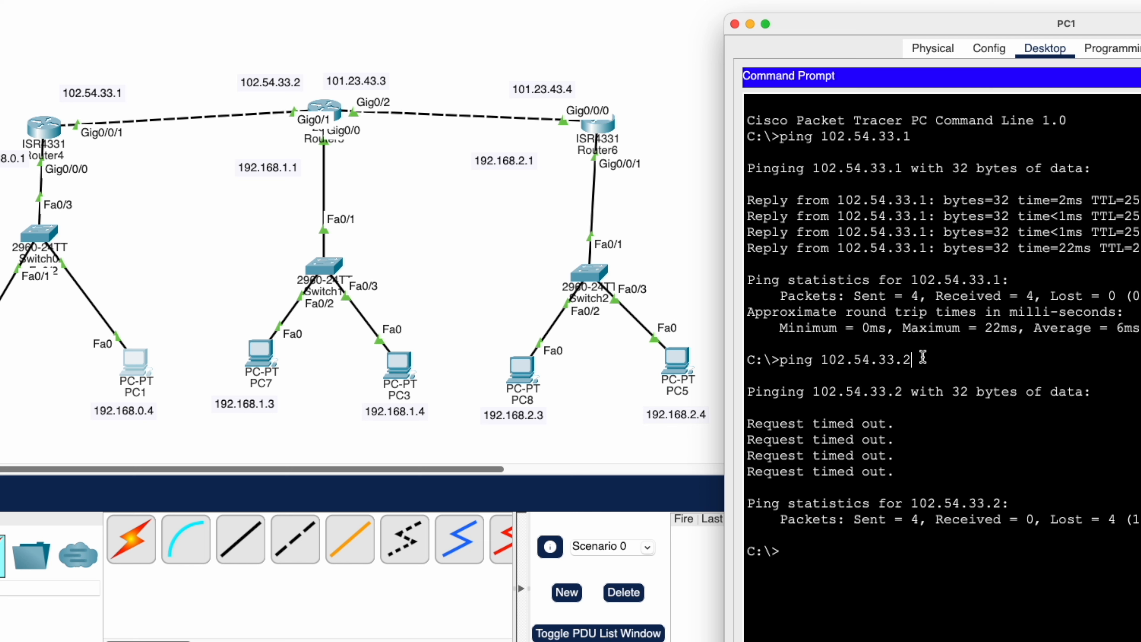
# Ping 102.54.33.2 from PC1's command prompt and interrupt it before all replies are in
pyautogui.write('ping 102.54.33.2')
pyautogui.press('Return')
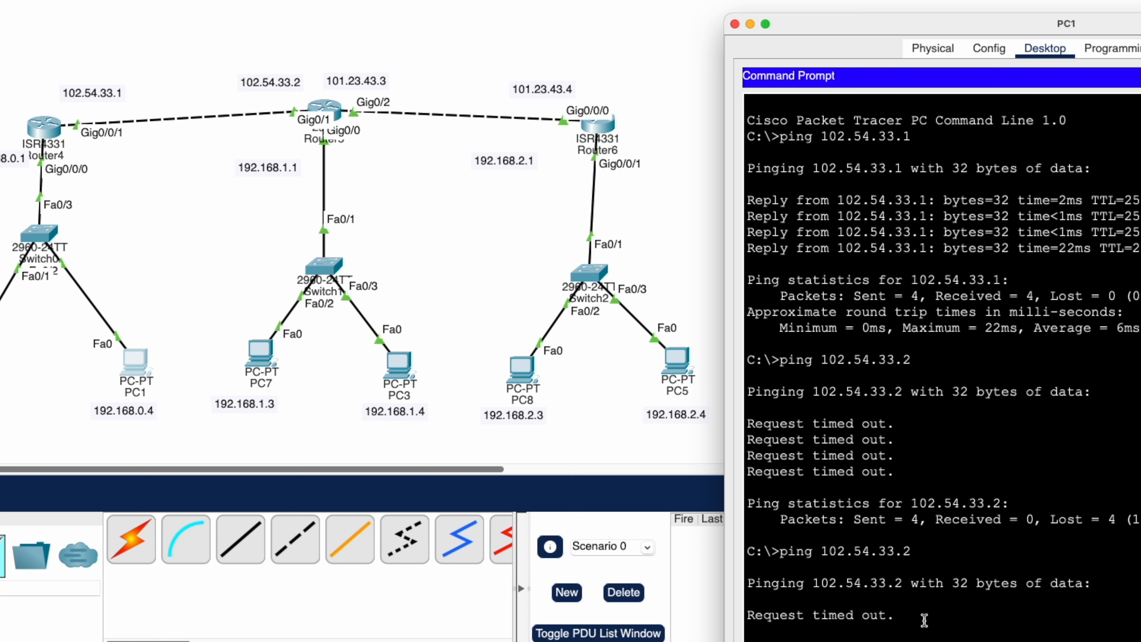
pyautogui.hotkey('ctrl', 'c')
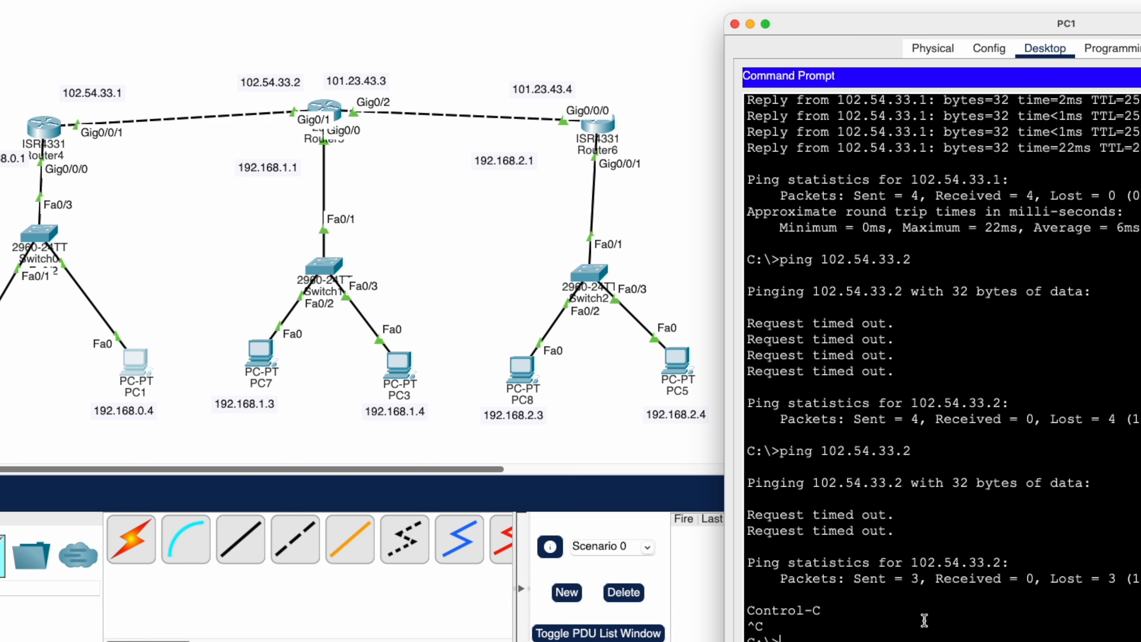
pyautogui.press('Return')
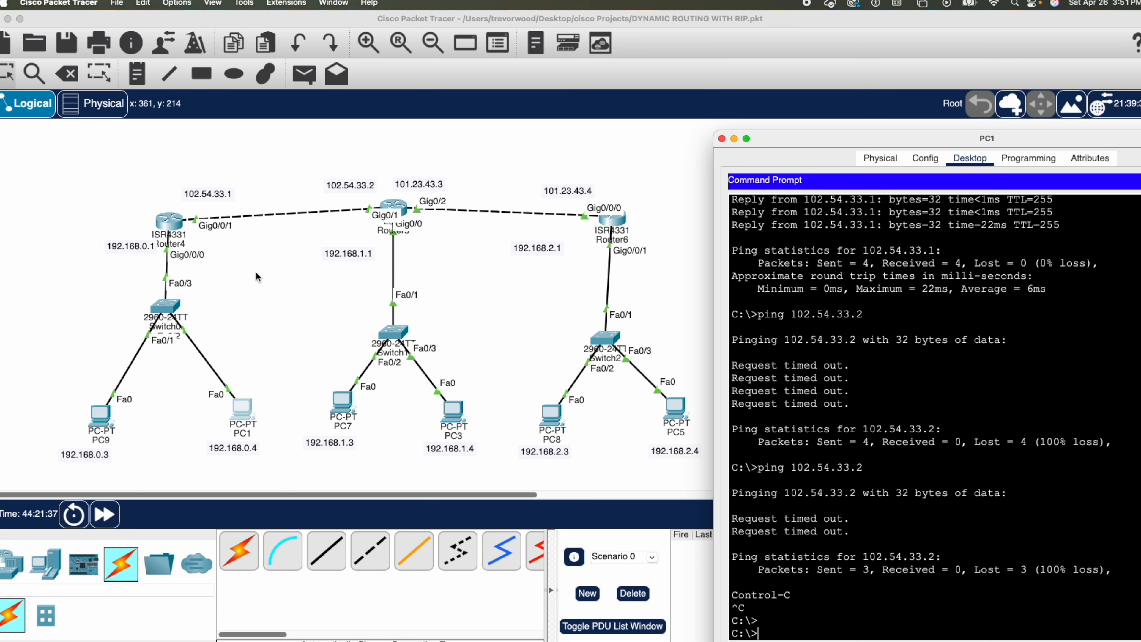
# Ping 102.54.33.1 from PC1's command prompt
pyautogui.press('Up')
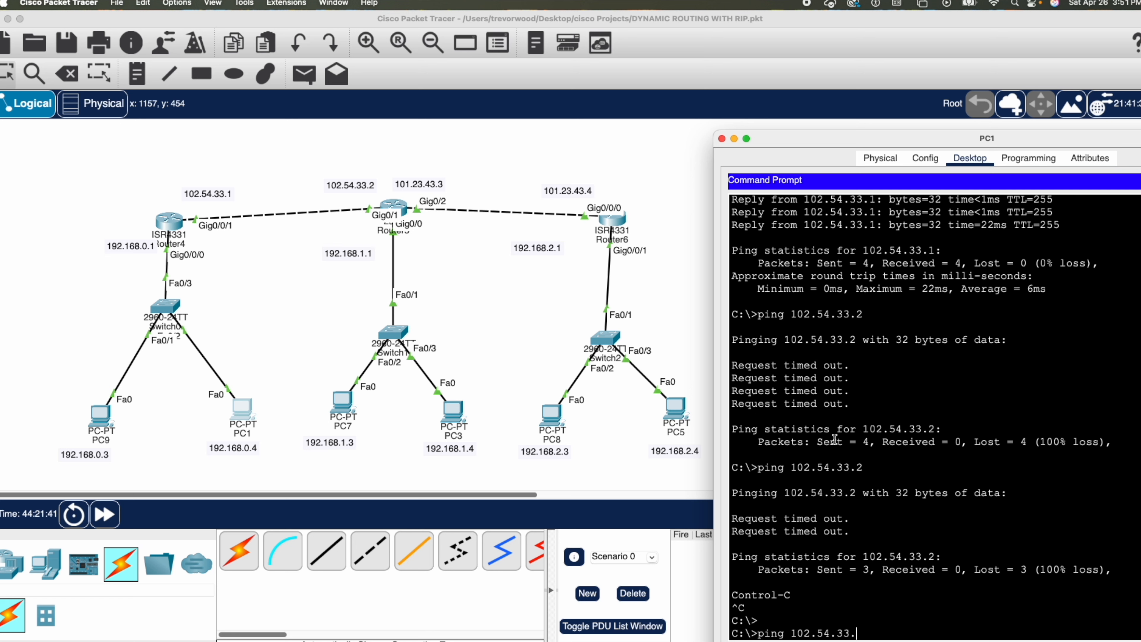
pyautogui.write('1')
pyautogui.press('Return')
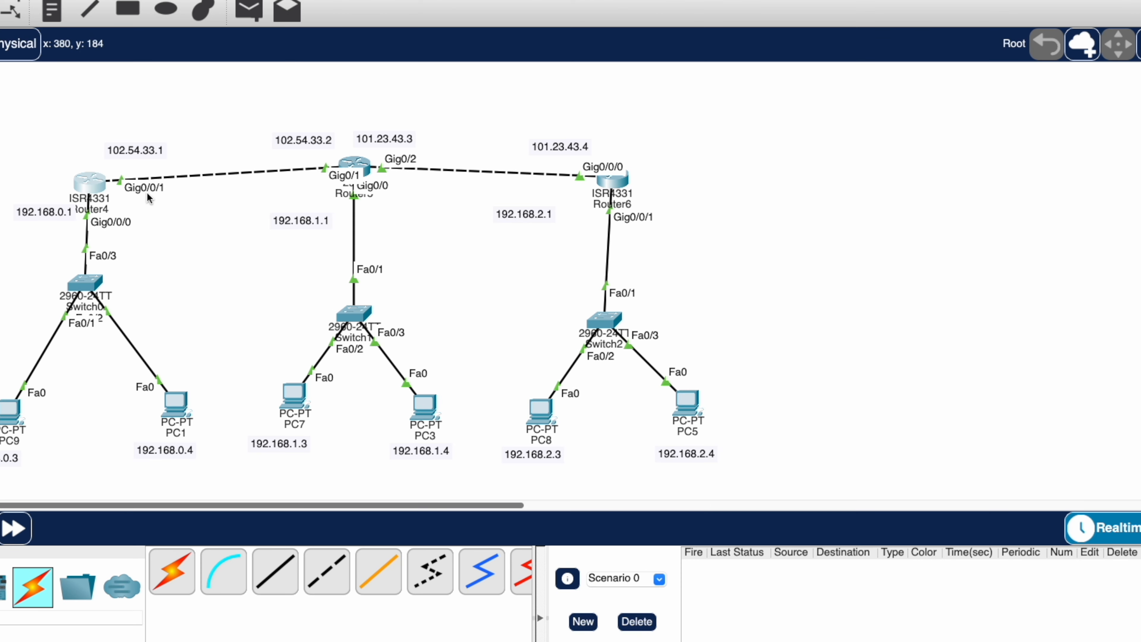
# Open Router4's command line and enter global configuration mode with enable and config t
pyautogui.click(88, 185)
pyautogui.moveTo(492, 49); pyautogui.dragTo(670, 65)
pyautogui.click(746, 377)
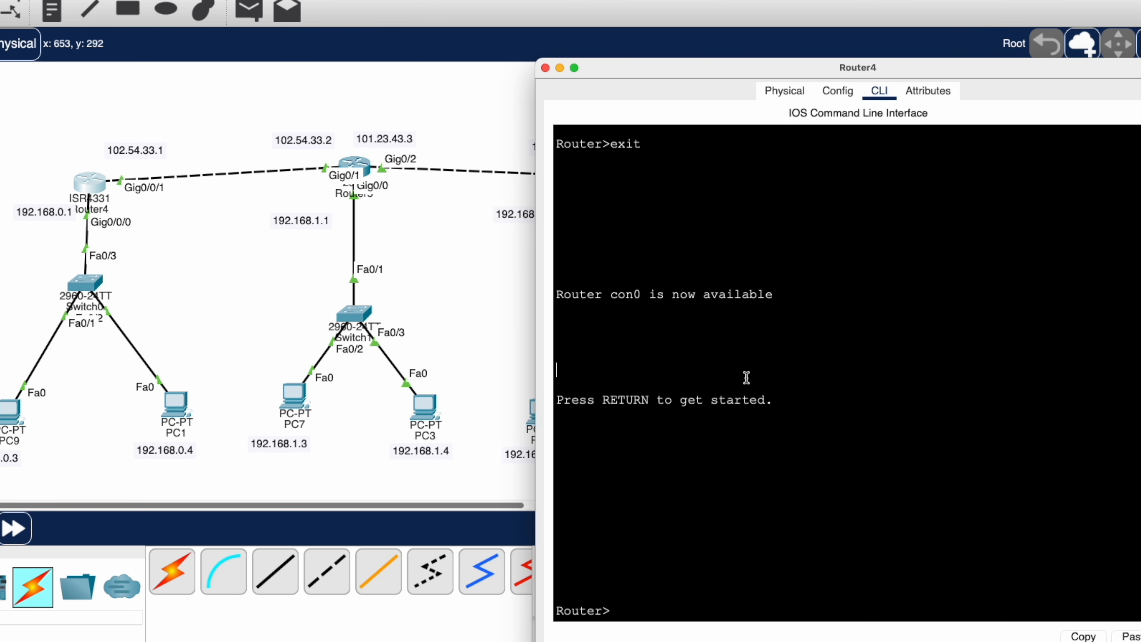
pyautogui.write('enable')
pyautogui.press('Return')
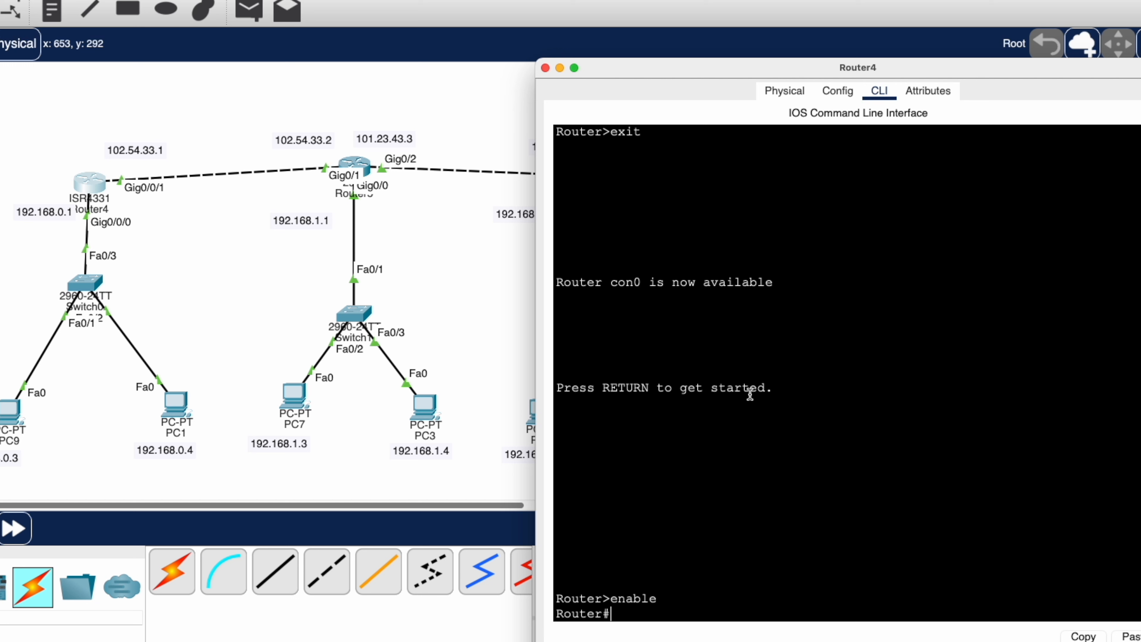
pyautogui.write('config t')
pyautogui.press('Return')
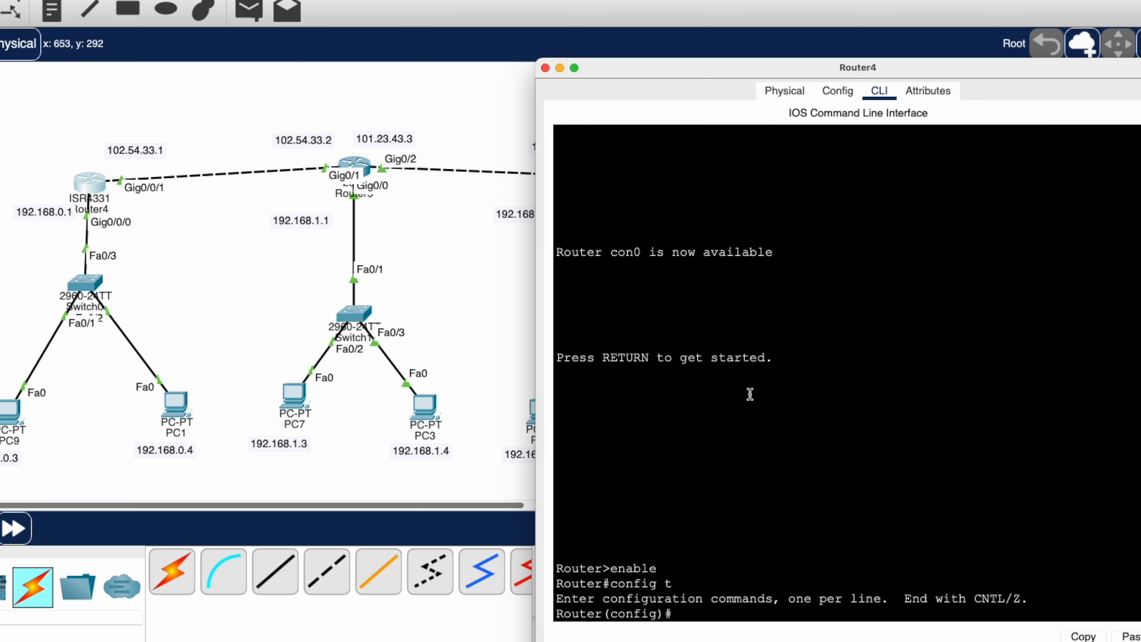
# Start RIP routing on Router4 with router rip and set it to version 2
pyautogui.write('router rip')
pyautogui.press('Return')
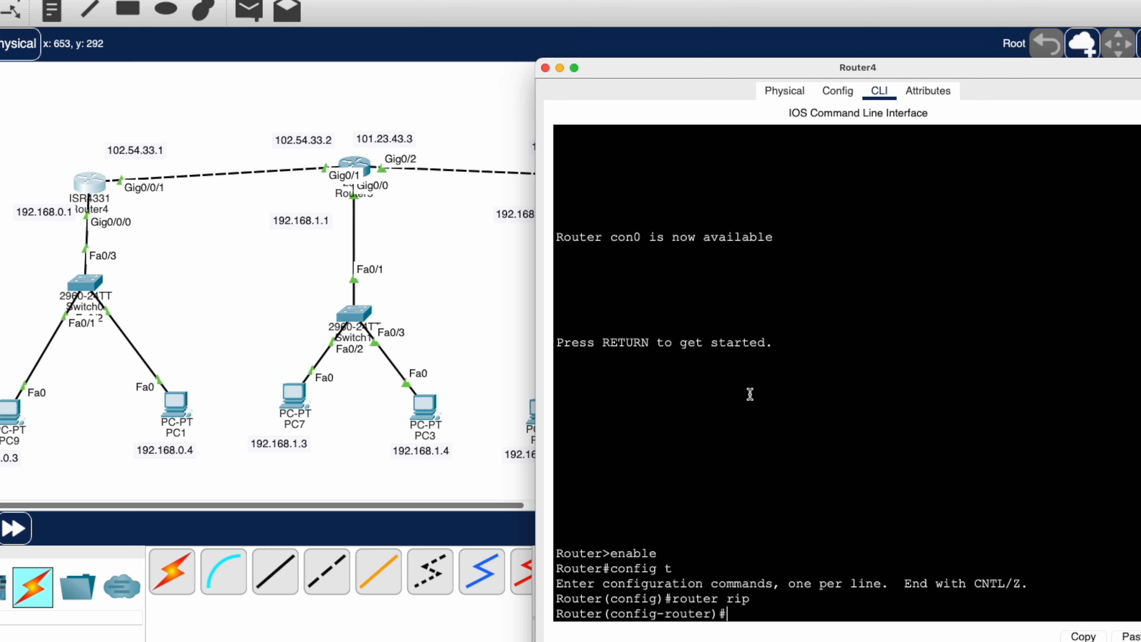
pyautogui.write('version 2')
pyautogui.press('Return')
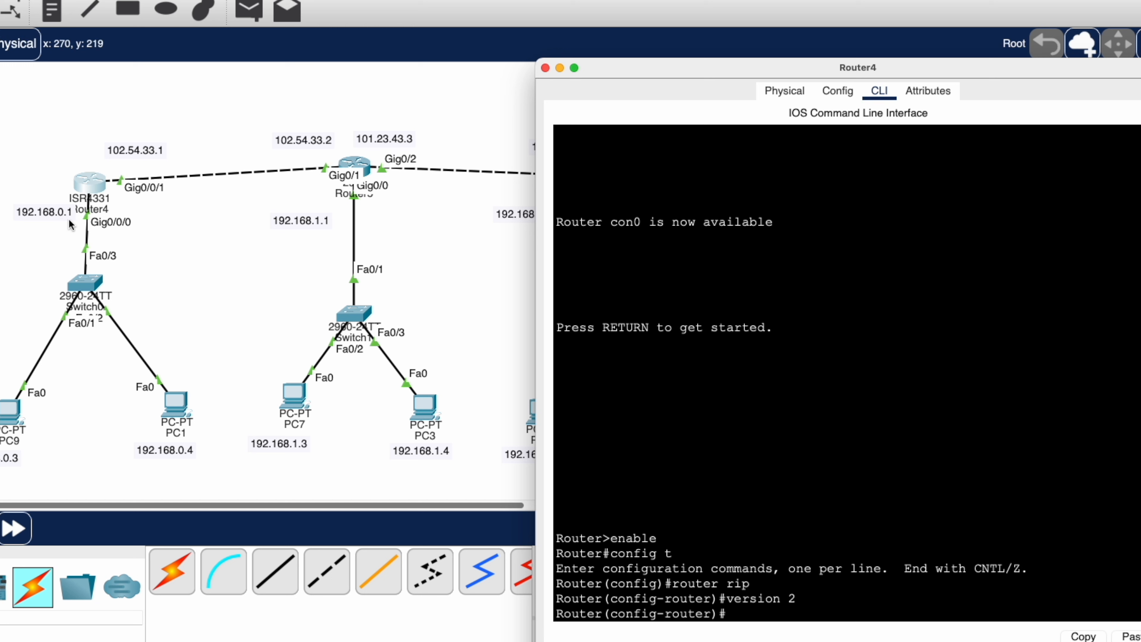
# Add the networks 192.168.0.0 and 102.54.33.0 to Router4's RIP configuration
pyautogui.write('92.168.0.0')
pyautogui.press('Return')
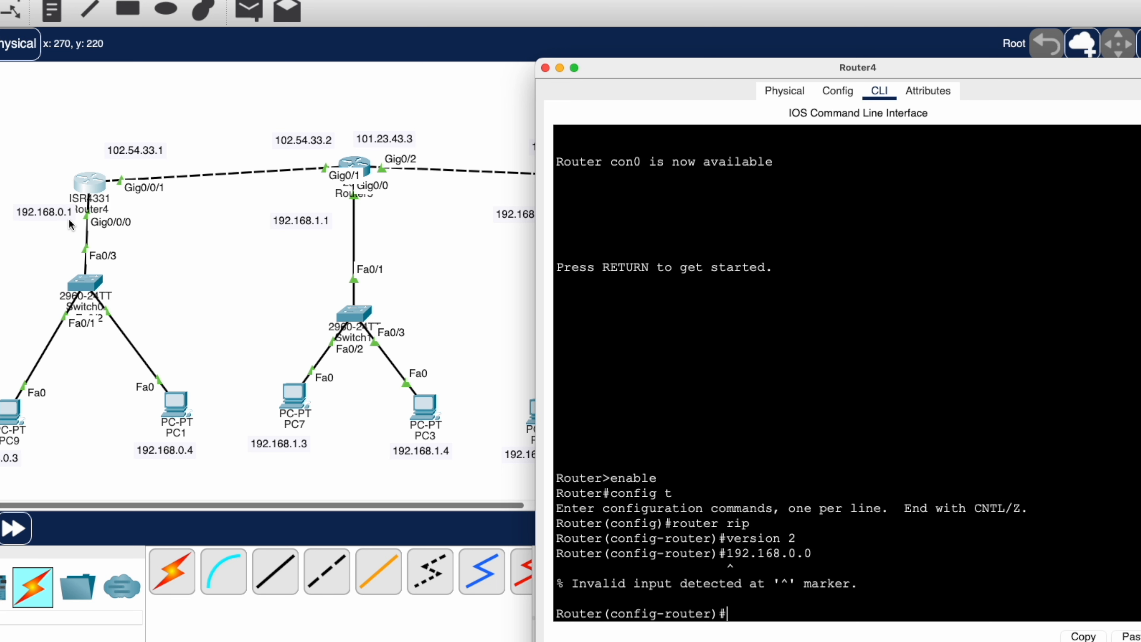
pyautogui.write('network 192.168.0.0')
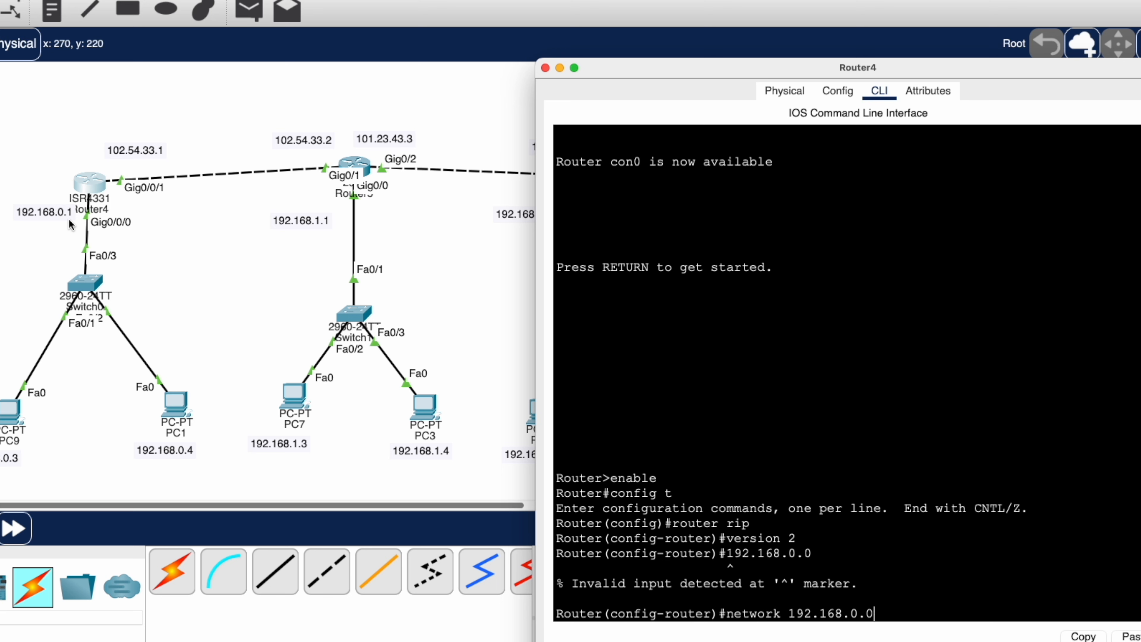
pyautogui.press('Return')
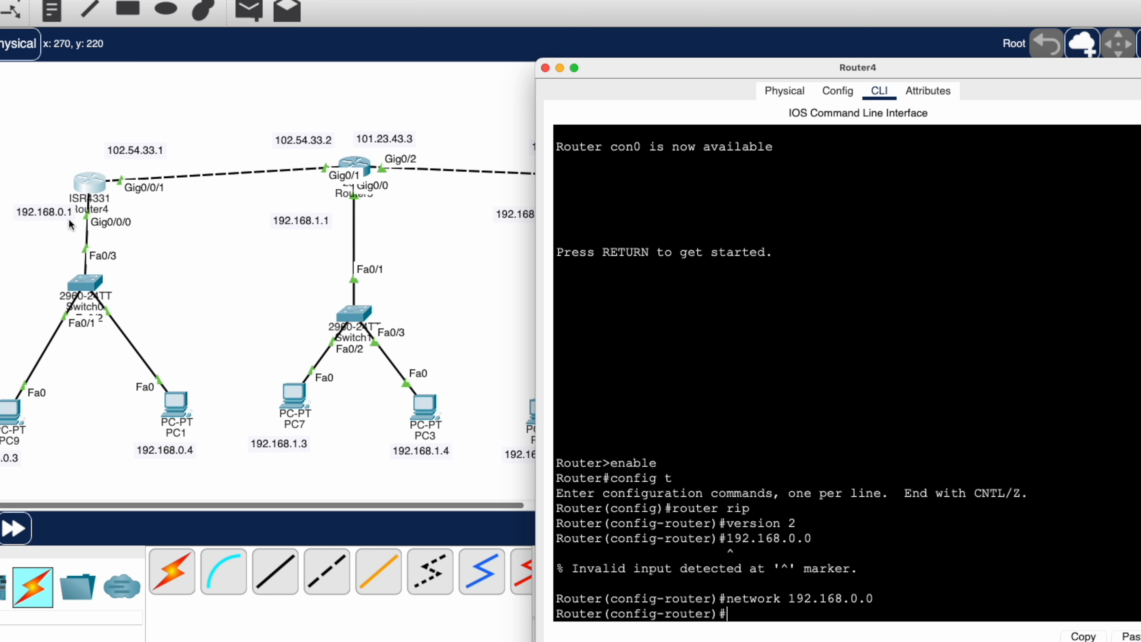
pyautogui.write('network')
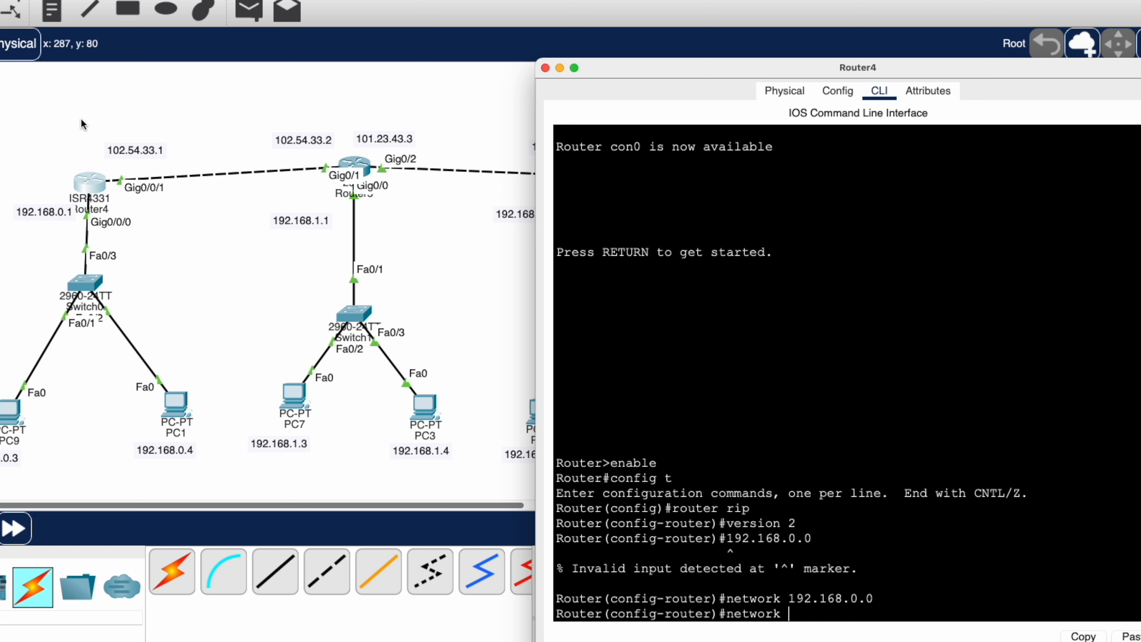
pyautogui.write(' 102.54.33.0')
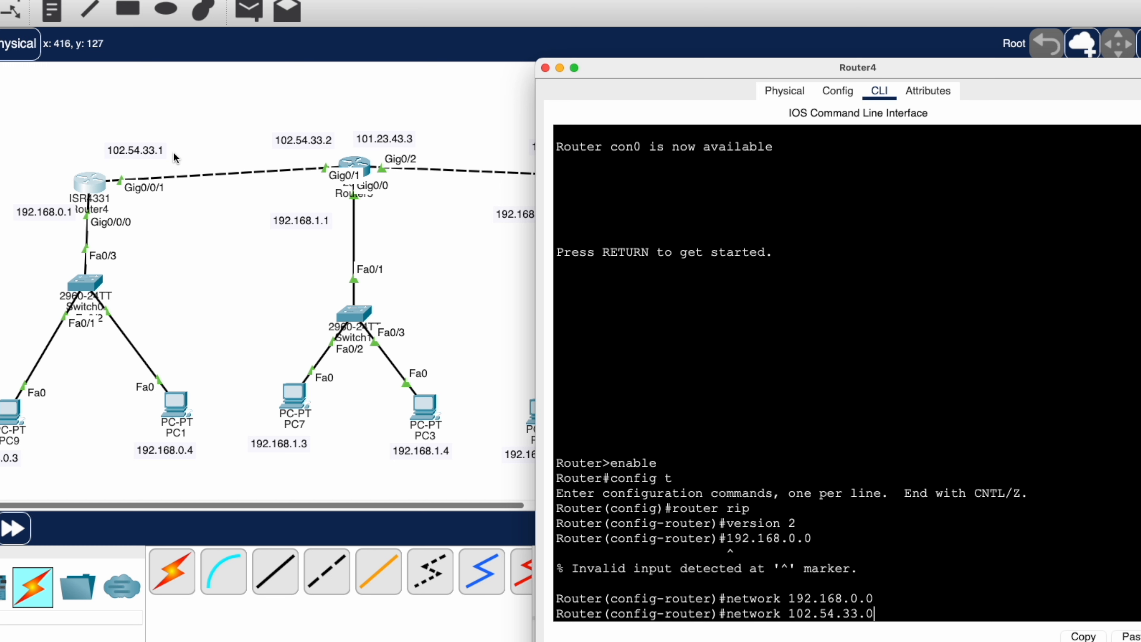
pyautogui.press('Return')
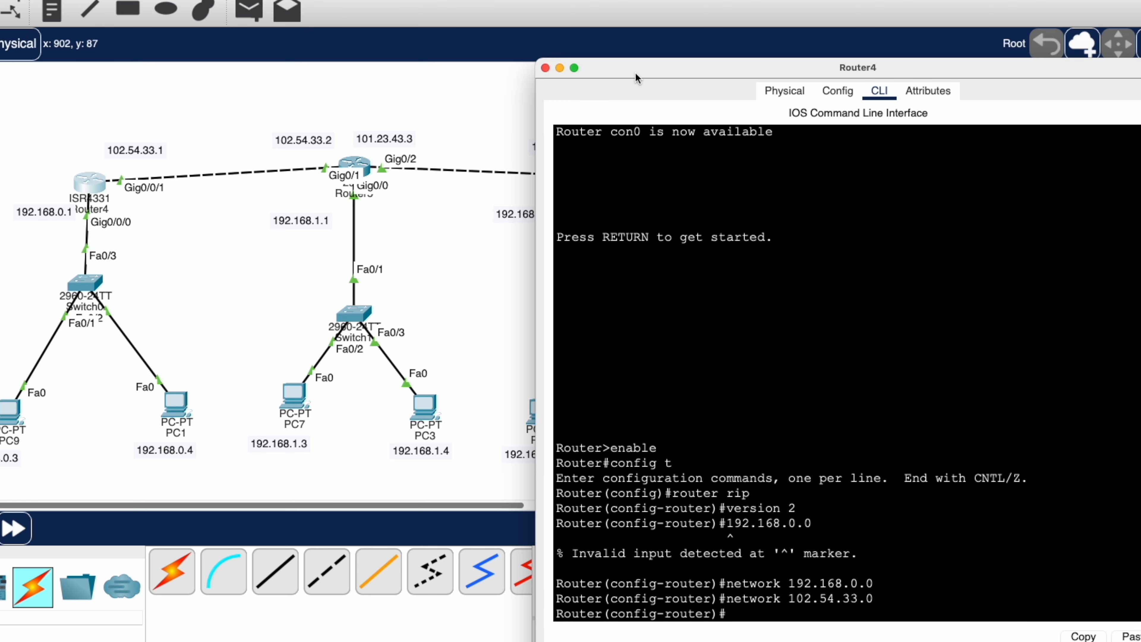
# Add the networks 101.23.43.0, 192.168.1.0 and 192.168.2.0 to Router4's RIP configuration
pyautogui.moveTo(634, 69); pyautogui.dragTo(879, 93)
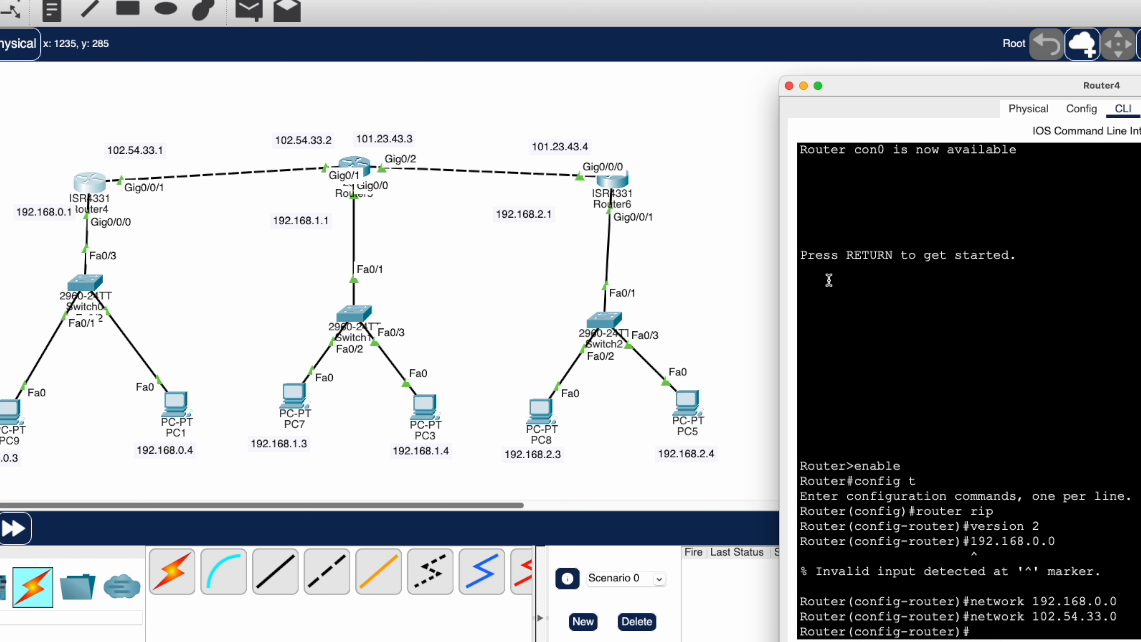
pyautogui.write('network 101.23.43.0')
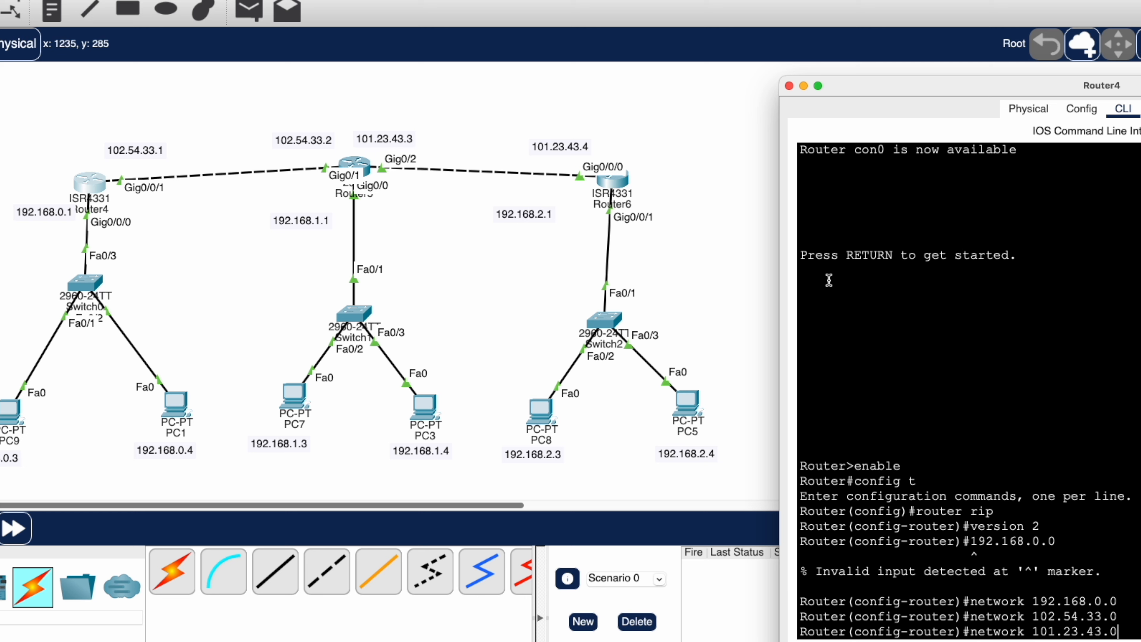
pyautogui.press('Return')
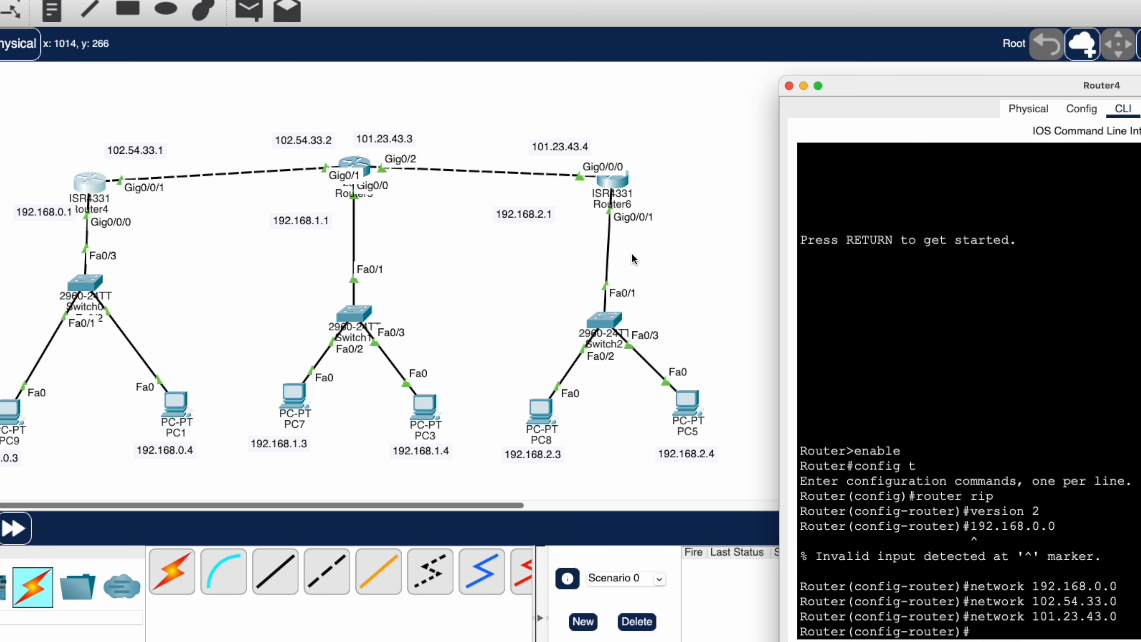
pyautogui.write('network 192')
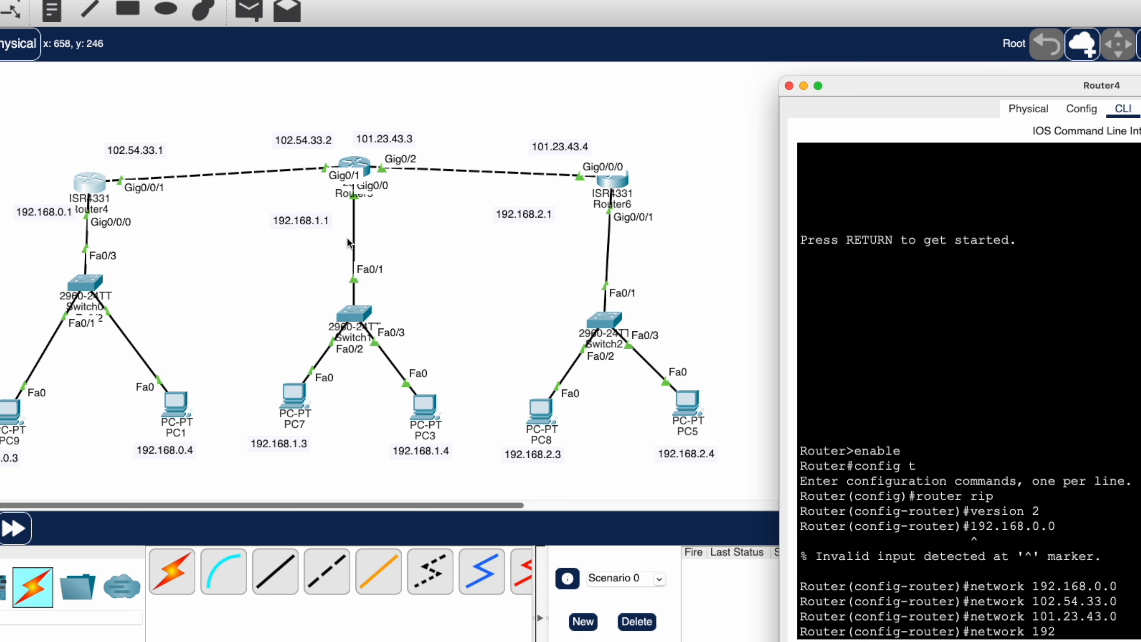
pyautogui.write('.168.1.0')
pyautogui.press('Return')
pyautogui.write('network')
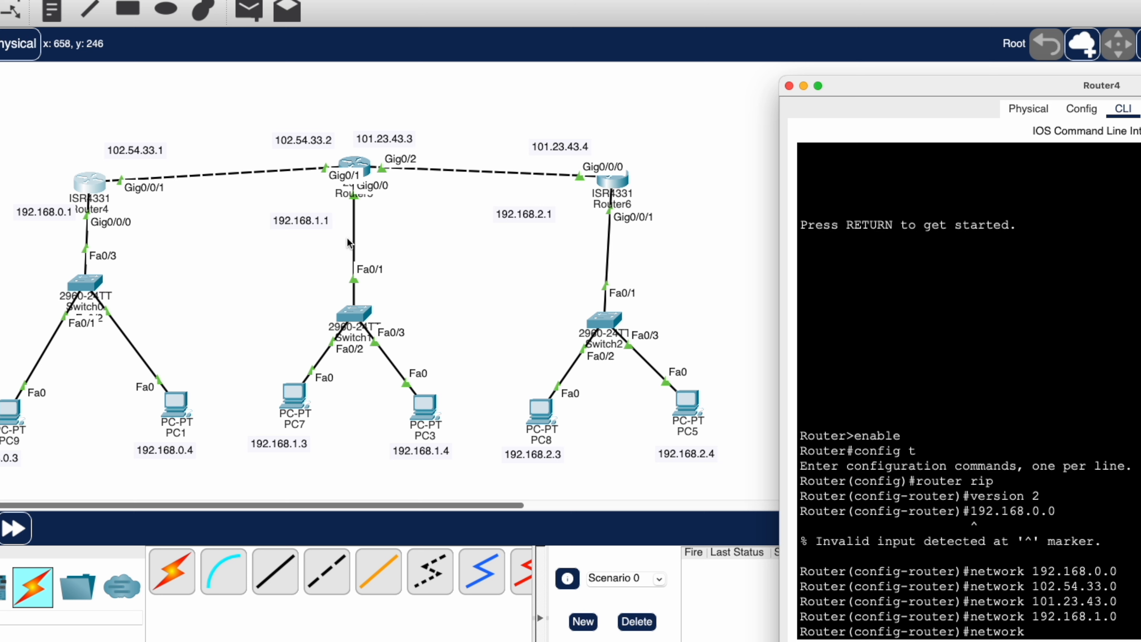
pyautogui.write(' 192.168.2.0')
pyautogui.press('Return')
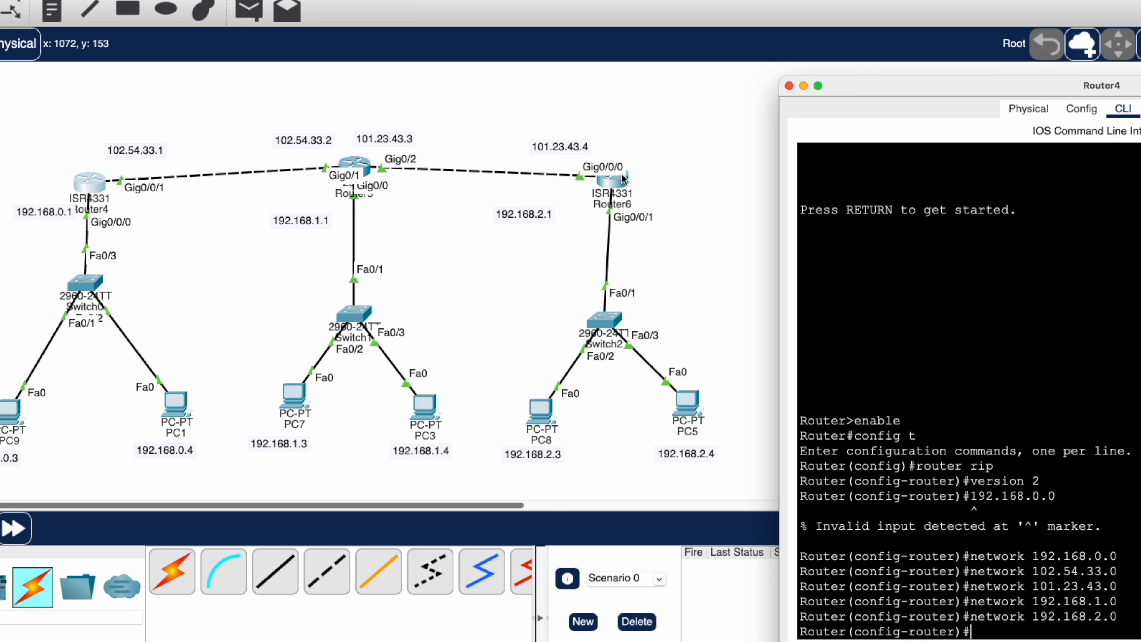
# Open Router5's command line and enter global configuration mode with enable and config t
pyautogui.click(363, 169)
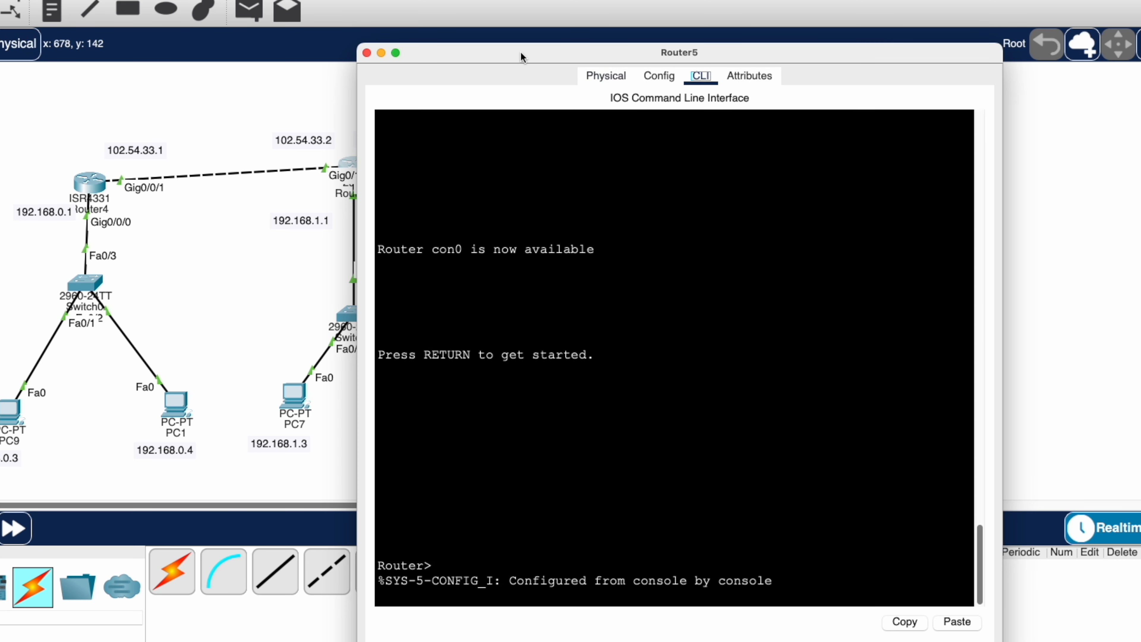
pyautogui.moveTo(522, 56); pyautogui.dragTo(820, 56)
pyautogui.press('Return')
pyautogui.write('enable')
pyautogui.press('Return')
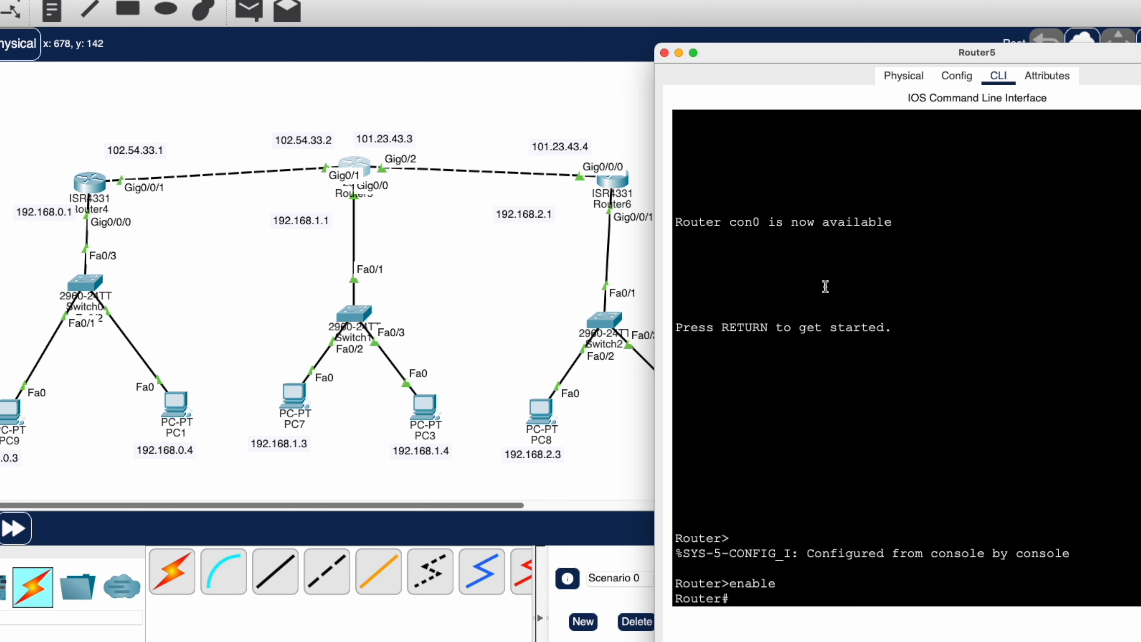
pyautogui.write('config t')
pyautogui.press('Return')
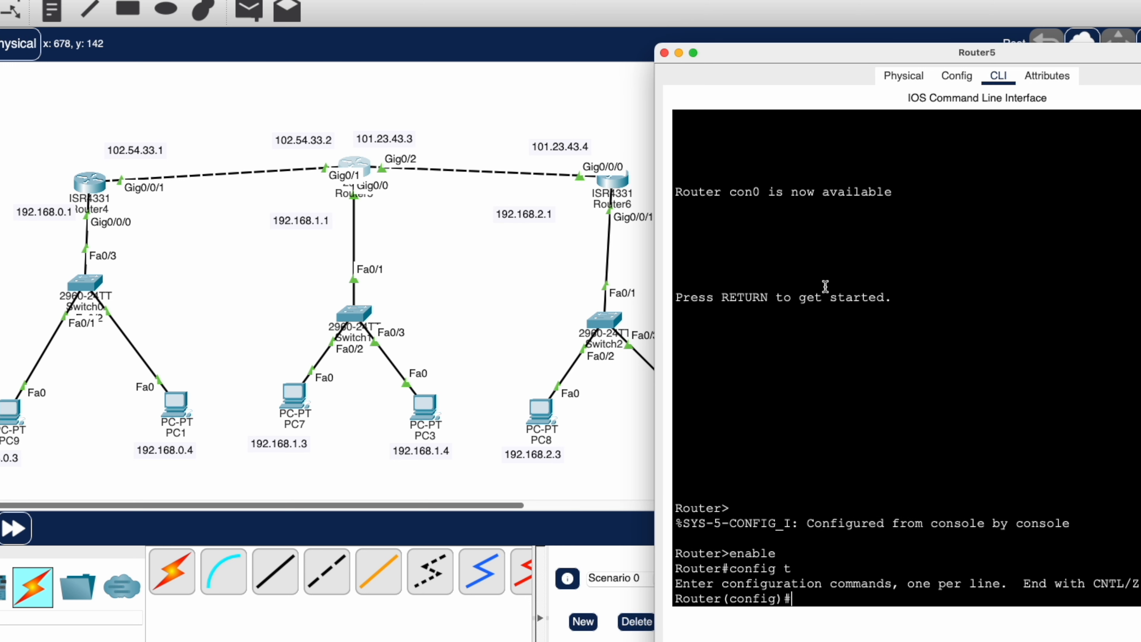
# Try to set version 2 on Router5 directly from global configuration mode
pyautogui.write('network')
pyautogui.press('BackSpace')
pyautogui.press('BackSpace')
pyautogui.press('BackSpace')
pyautogui.press('BackSpace')
pyautogui.press('BackSpace')
pyautogui.press('BackSpace')
pyautogui.press('BackSpace')
pyautogui.press('BackSpace')
pyautogui.write('version 2')
pyautogui.press('Return')
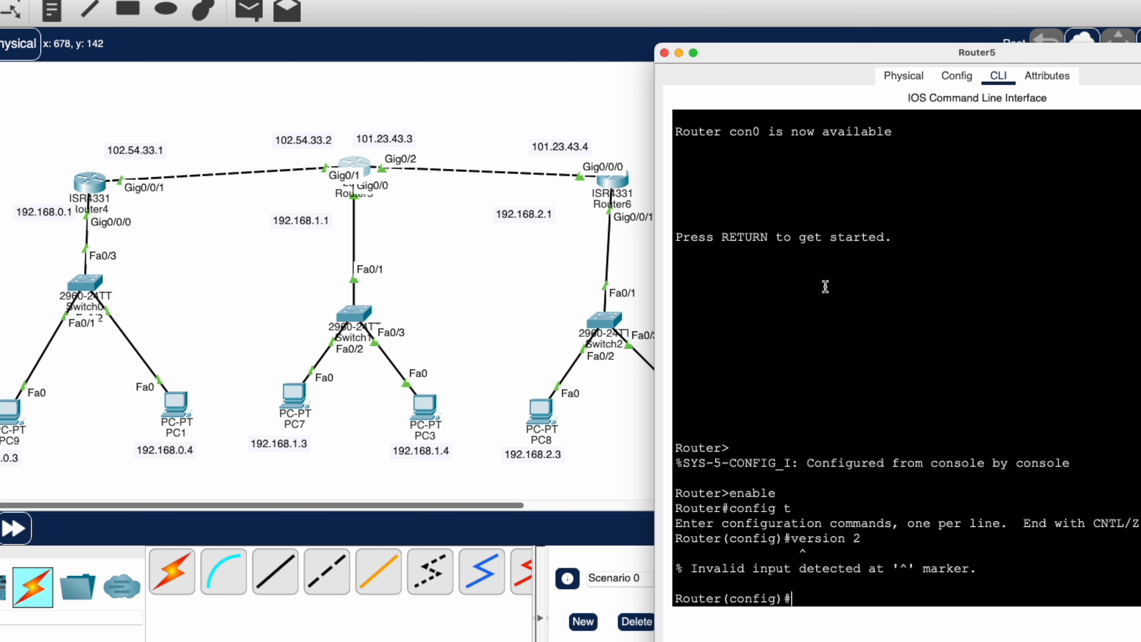
# Start RIP routing on Router5 with router rip and set it to version 2
pyautogui.write('router rip')
pyautogui.press('Return')
pyautogui.write('version 2')
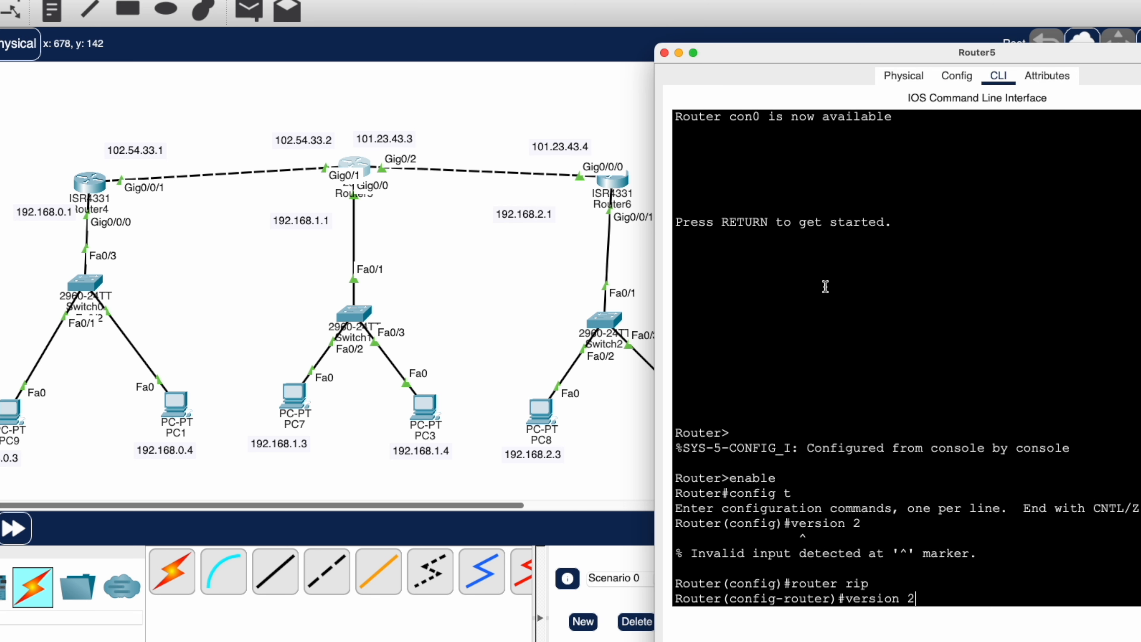
pyautogui.press('Return')
# Add the networks 192.168.0.0 and 102.54.33.0 to Router5's RIP configuration
pyautogui.write('network 192.168.0.0')
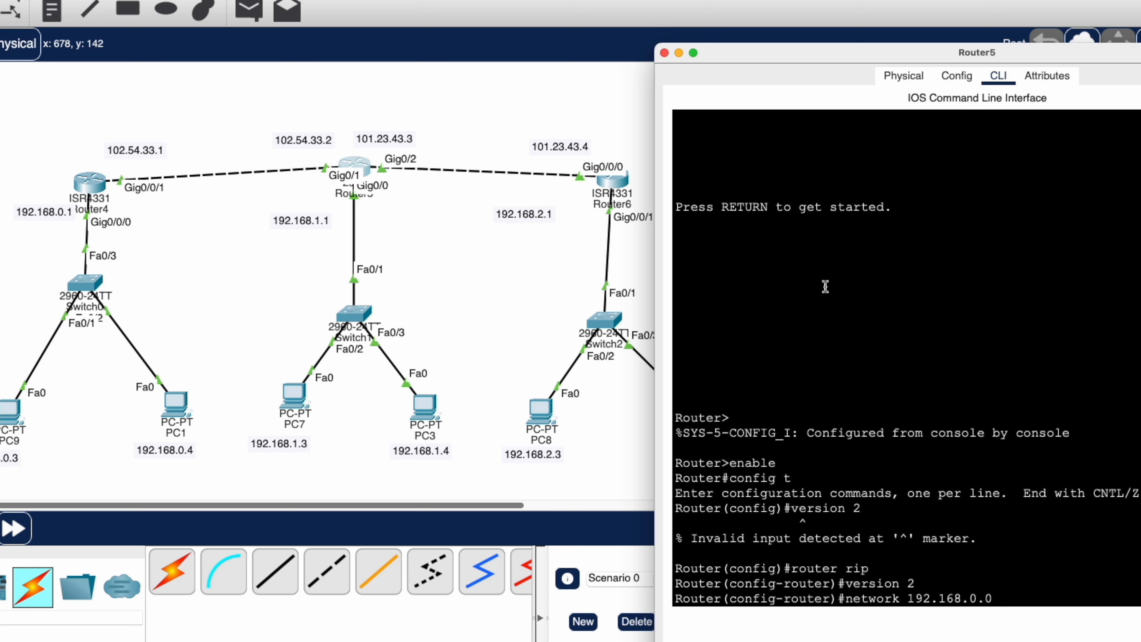
pyautogui.press('Return')
pyautogui.write('network 102')
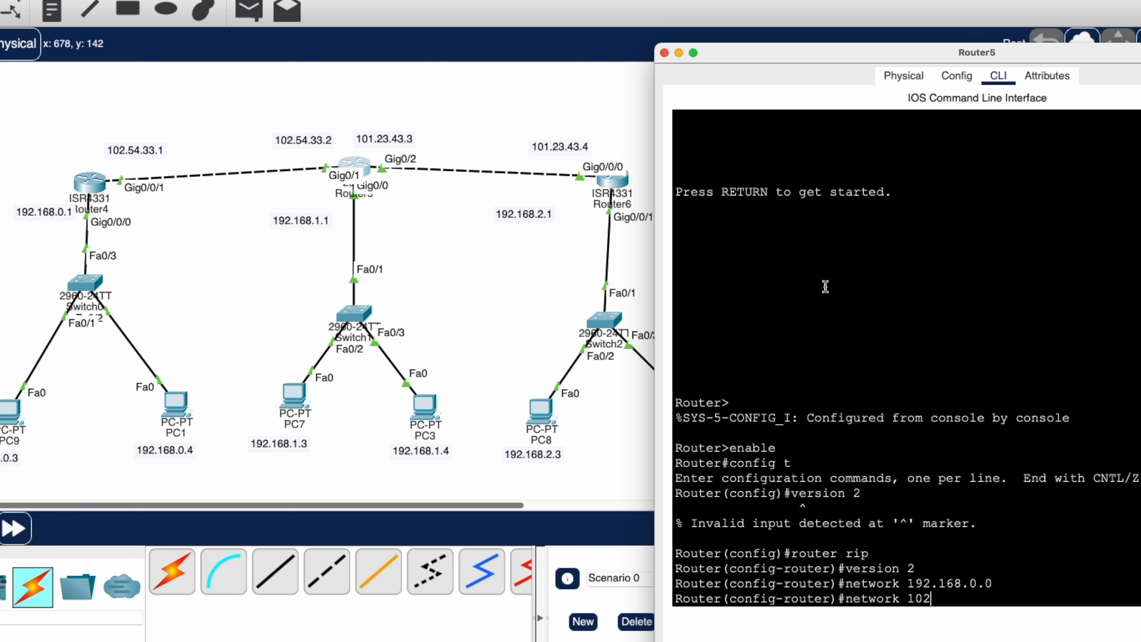
pyautogui.write('.54.33.0')
pyautogui.press('Return')
# Add the networks 101.23.43.0, 192.168.2.0 and the remaining 192.168 network to Router5's RIP configuration, and return to the topology
pyautogui.write('network 10')
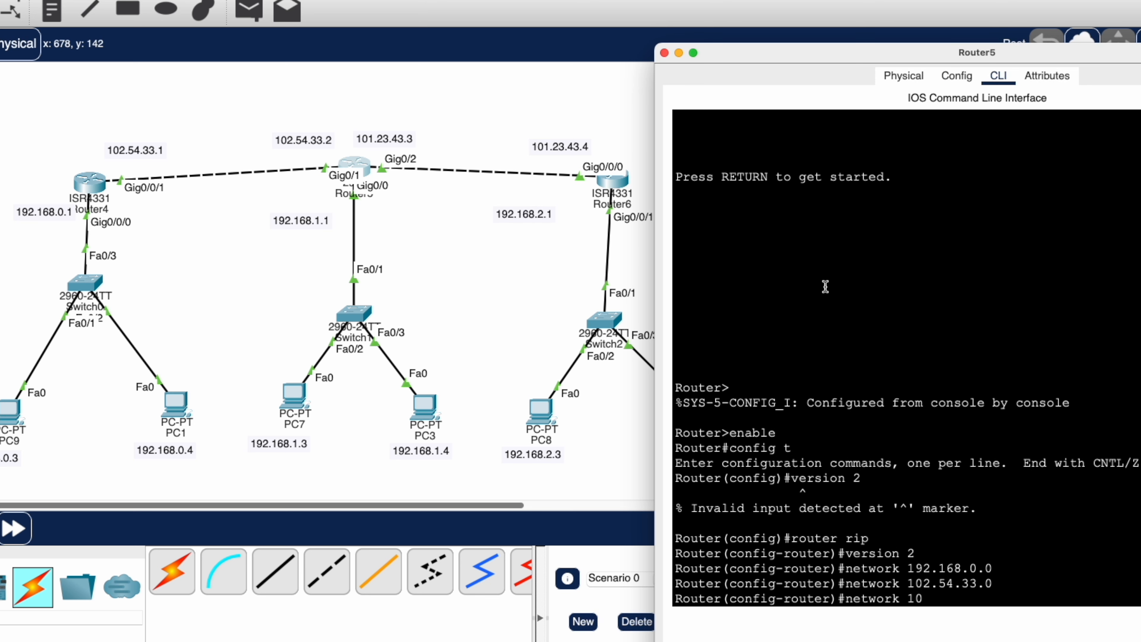
pyautogui.write('1.23.43.0')
pyautogui.press('Return')
pyautogui.write('network 192.168.2.0')
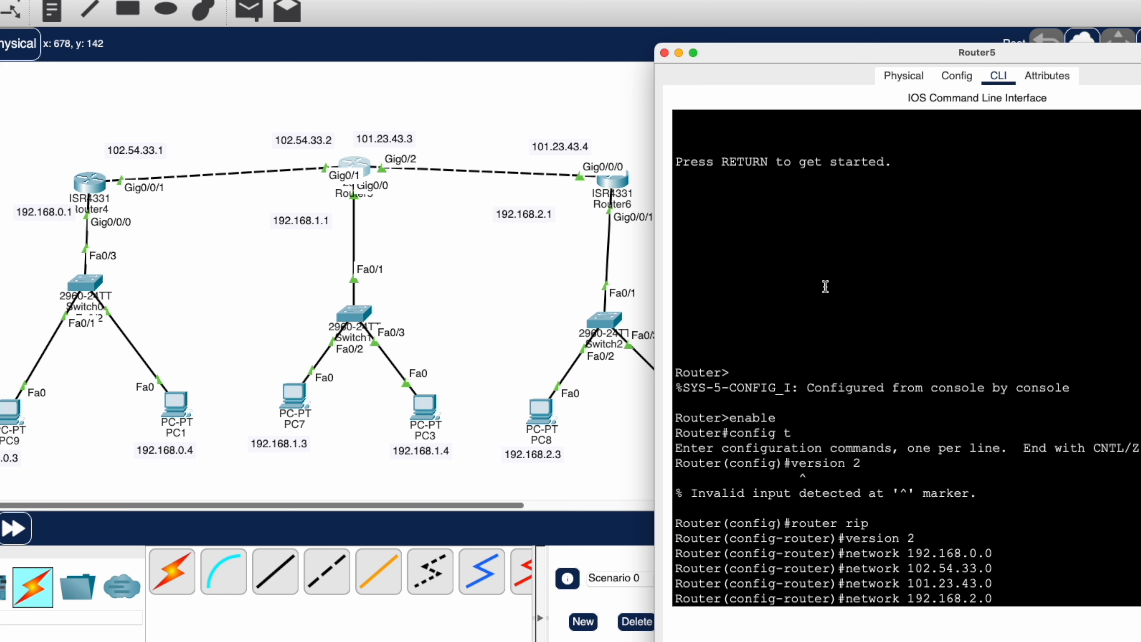
pyautogui.press('Return')
pyautogui.write('network')
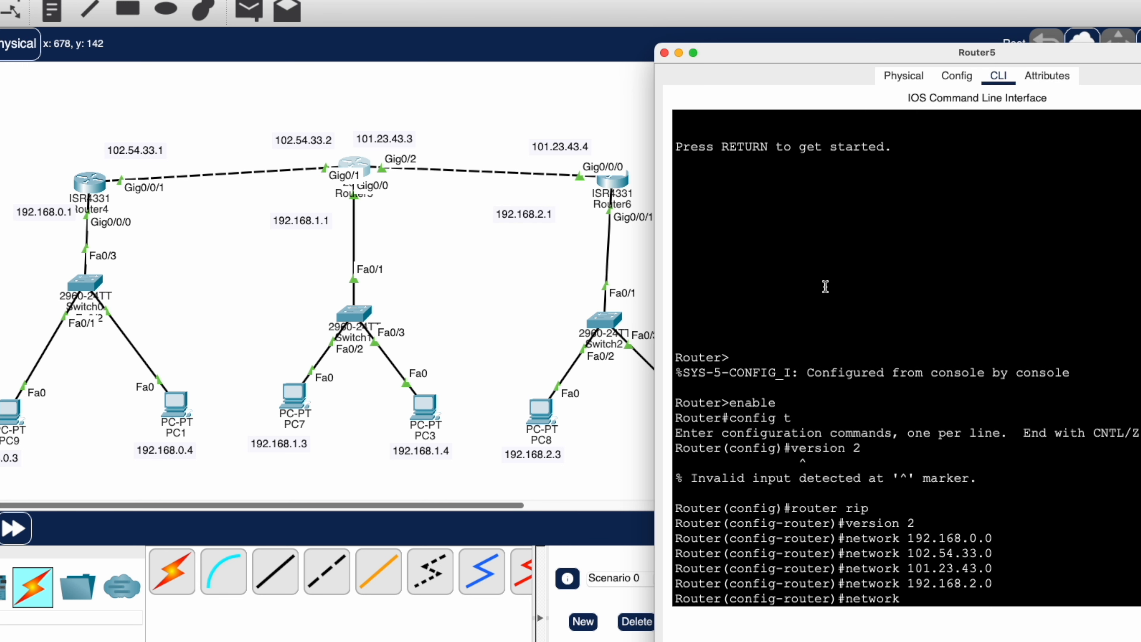
pyautogui.write(' 192.168.')
pyautogui.press('Return')
pyautogui.click(548, 301)
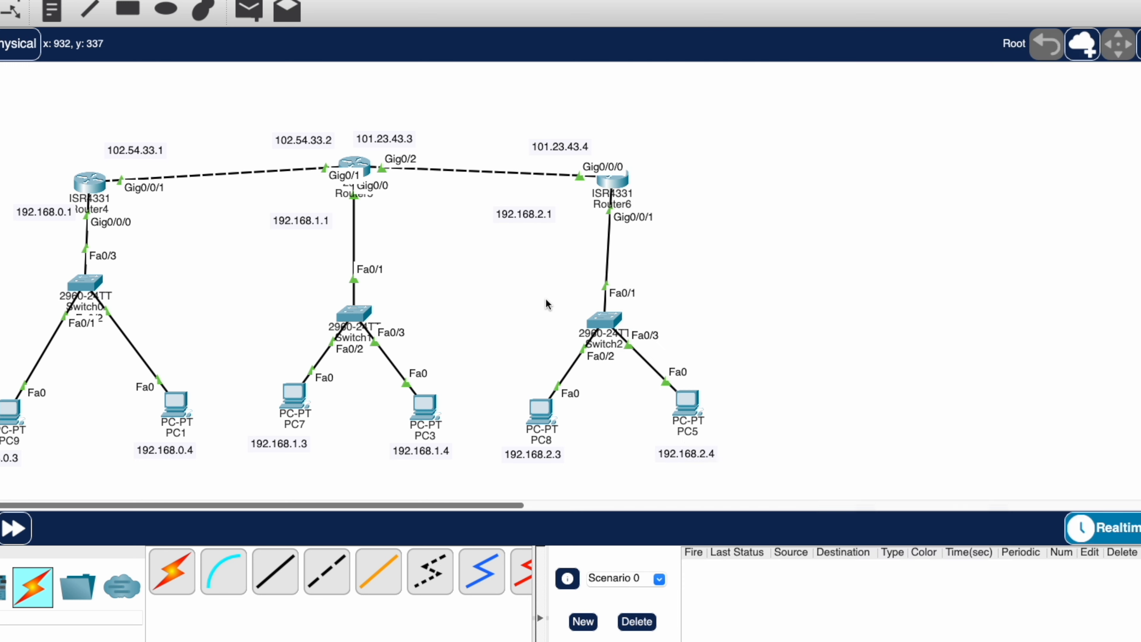
# Open Router6's command line and enter global configuration mode with enable and config t
pyautogui.click(611, 180)
pyautogui.press('Return')
pyautogui.write('enable')
pyautogui.press('Return')
pyautogui.write('config t')
pyautogui.press('Return')
# Start RIP routing on Router6 with router rip and set it to version 2
pyautogui.write('router rip')
pyautogui.press('Return')
pyautogui.write('version 2')
pyautogui.press('Return')
# Add the networks 192.168.0.0 and 102.54.33.0 to Router6's RIP configuration
pyautogui.write('network 192.168.0.0')
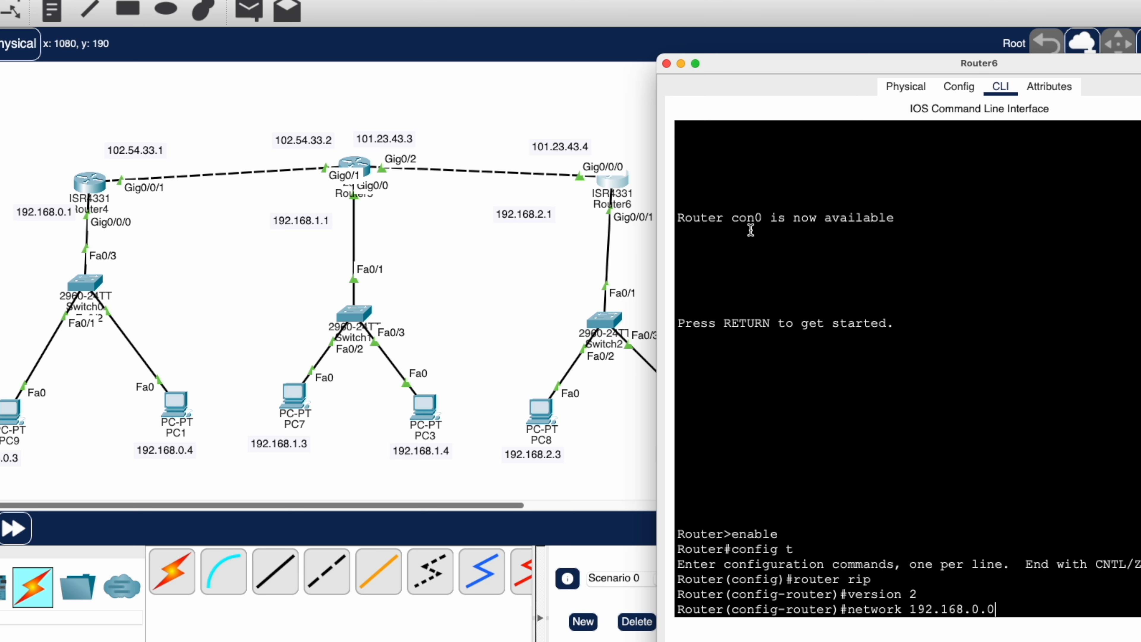
pyautogui.press('Return')
pyautogui.write('network 102.54.')
pyautogui.write('33.1')
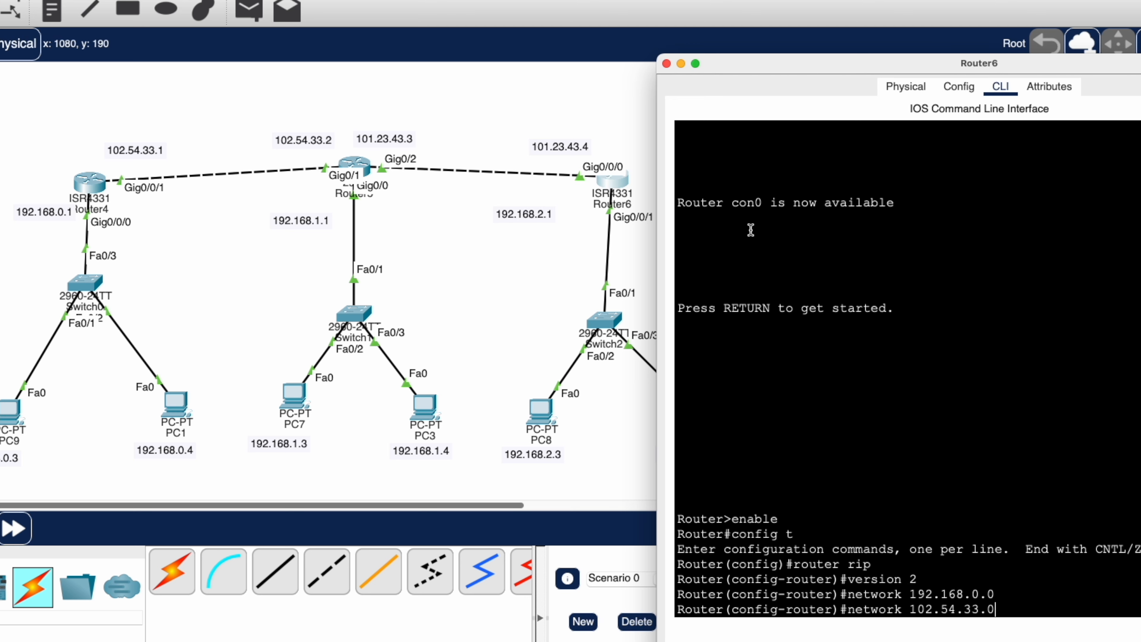
pyautogui.press('Return')
# Add the networks 101.23.43.0, 192.168.1.0 and 192.168.2.0 to Router6's RIP configuration
pyautogui.write('network 101.23.43.0')
pyautogui.press('Return')
pyautogui.write('network 192.168')
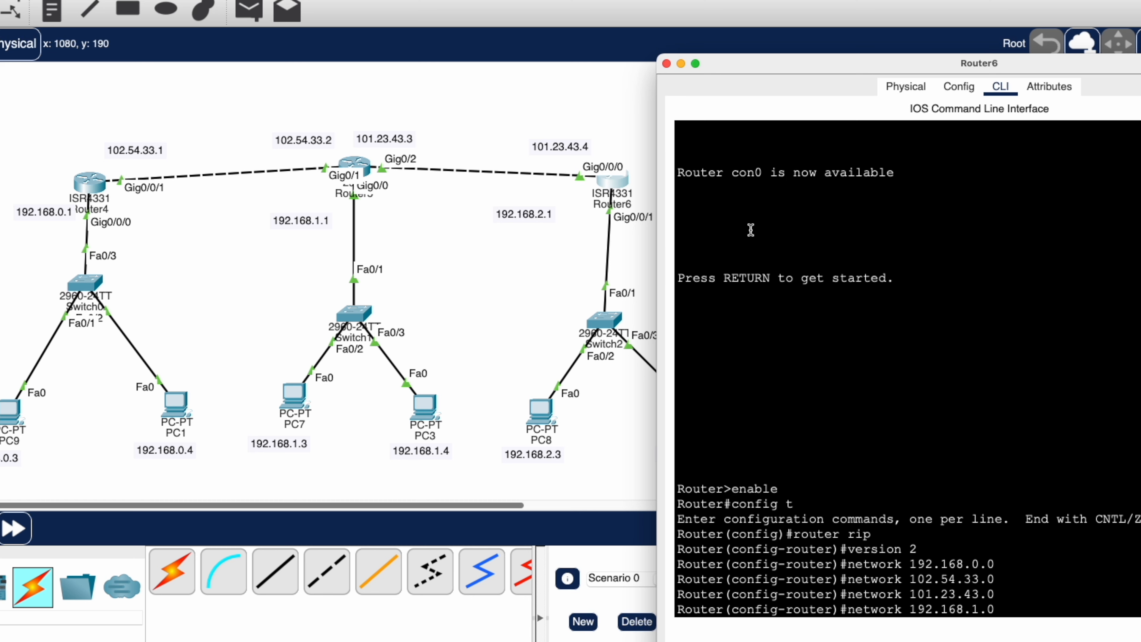
pyautogui.press('Return')
pyautogui.write('network ')
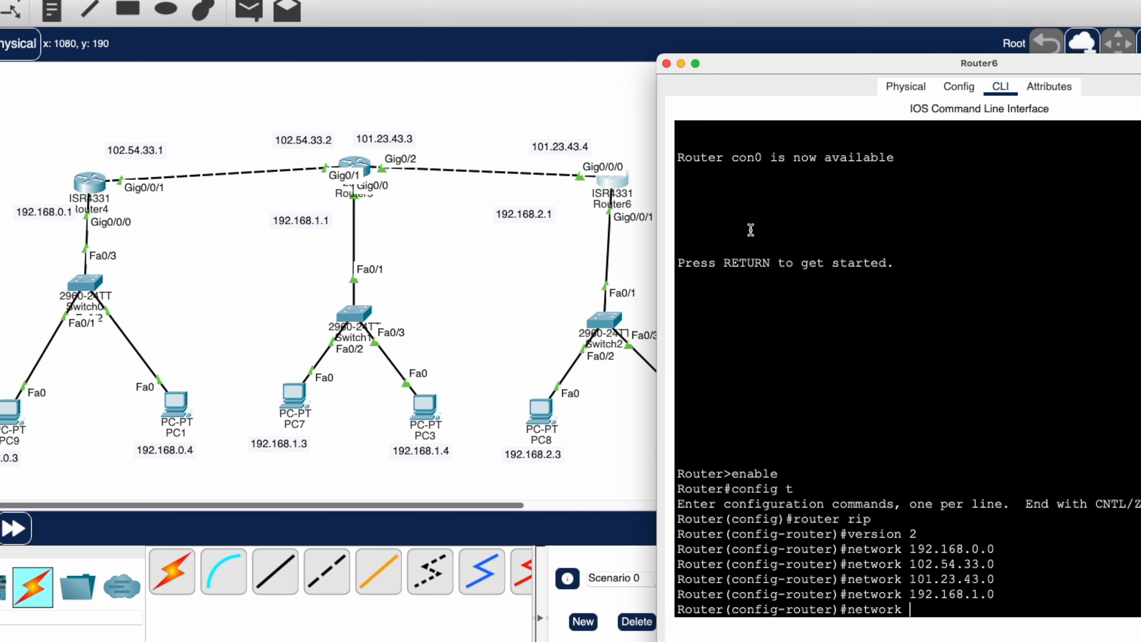
pyautogui.write('192.168.2.0')
pyautogui.press('Return')
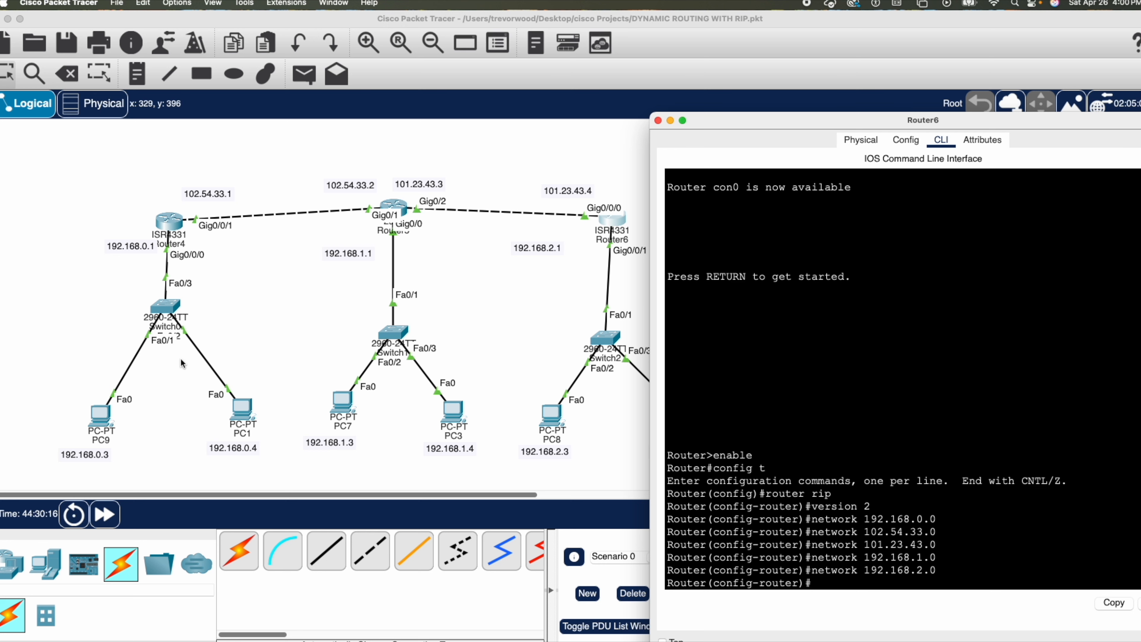
# Open PC9's command prompt and ping Router5's interface at 102.54.33.2
pyautogui.click(107, 416)
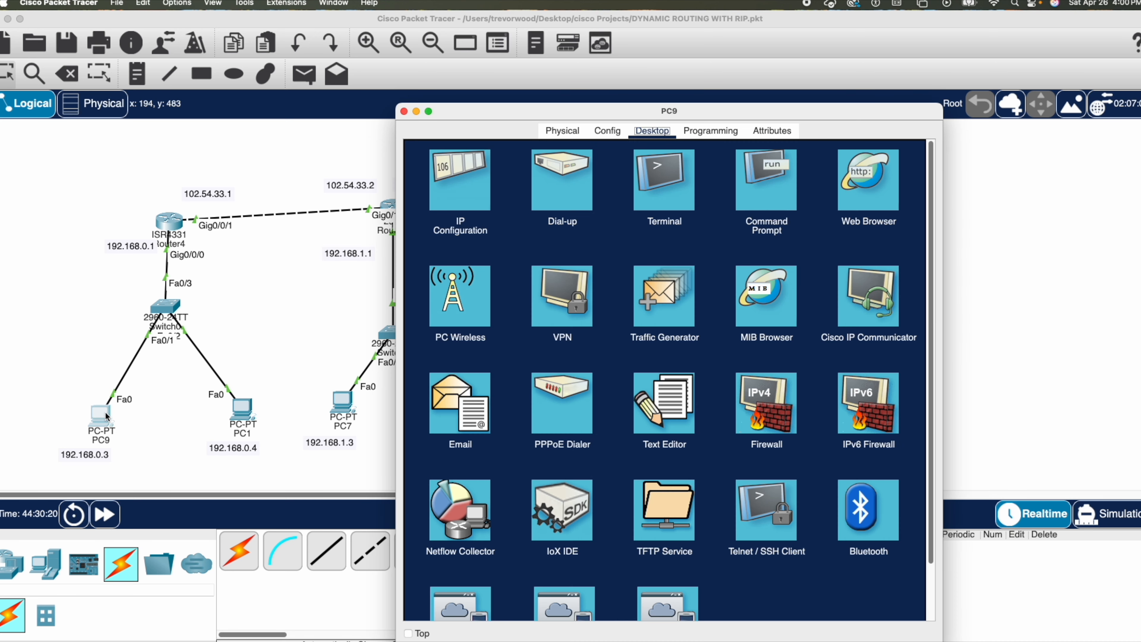
pyautogui.click(779, 195)
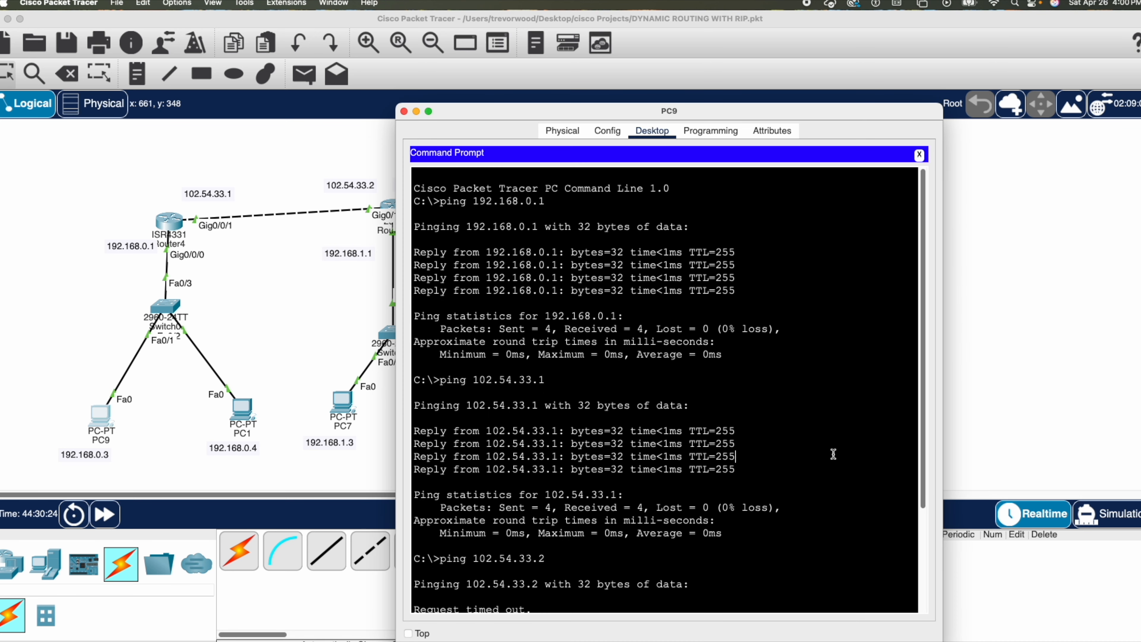
pyautogui.press('Return')
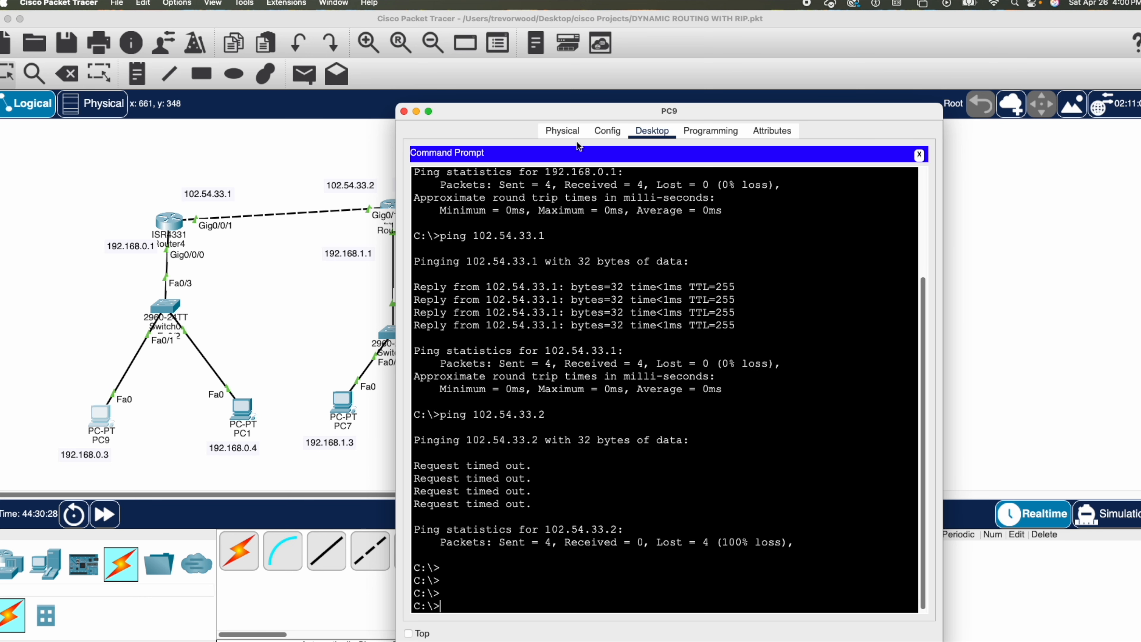
pyautogui.moveTo(529, 116); pyautogui.dragTo(741, 115)
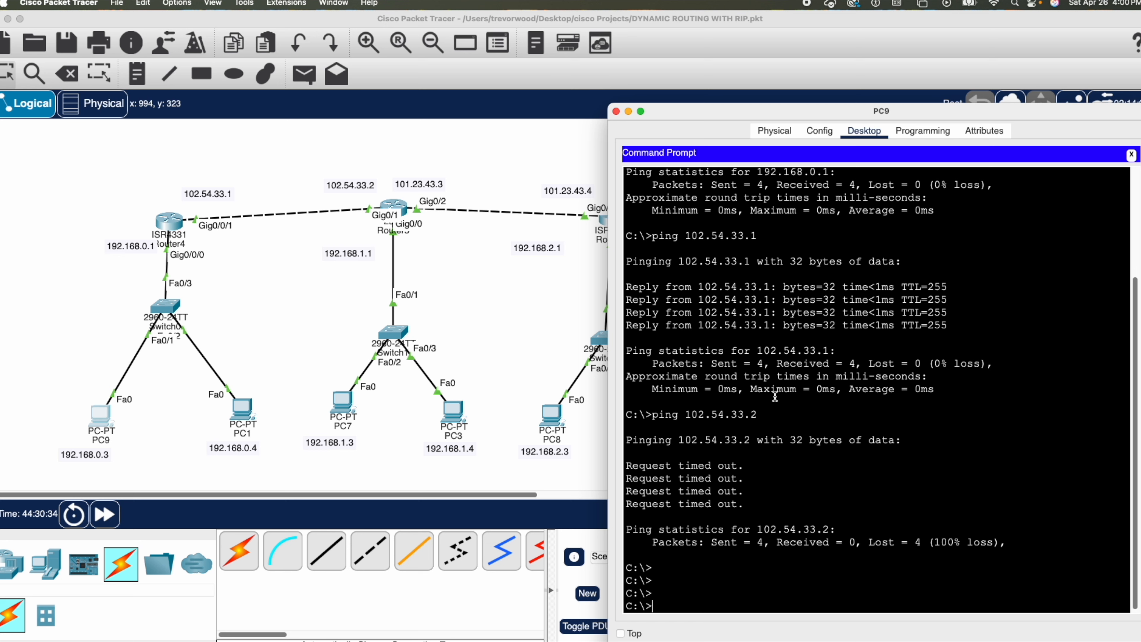
pyautogui.write('ping 102.54.33.2')
pyautogui.press('Return')
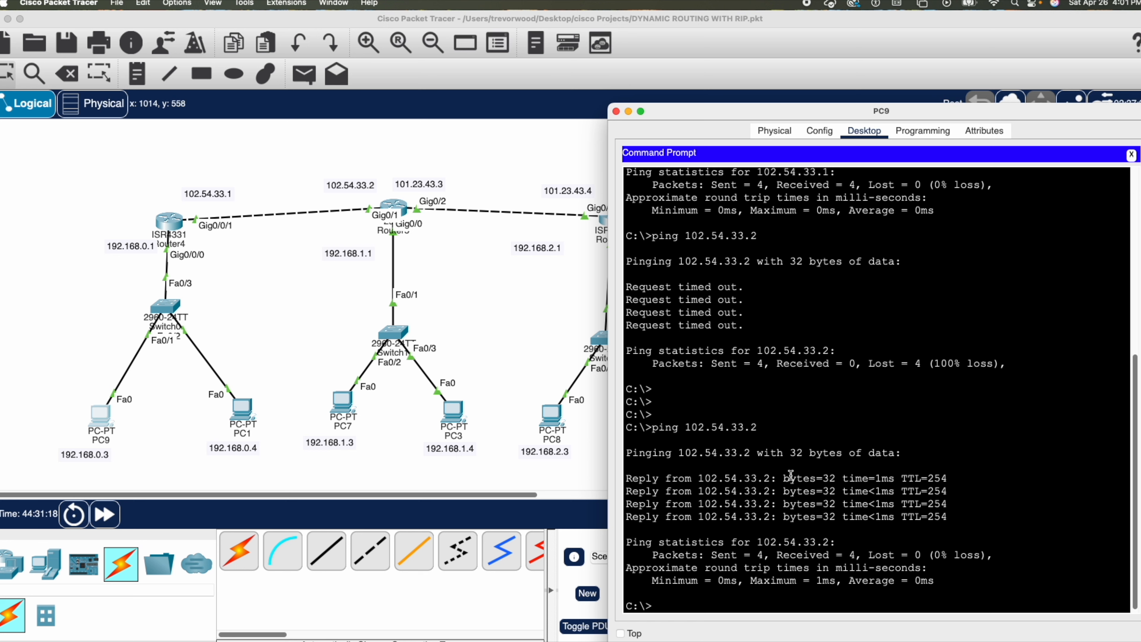
# Ping PC3 at 192.168.1.4 from PC9, and run the same ping a second time
pyautogui.write('ping 192.168.1.4')
pyautogui.press('Return')
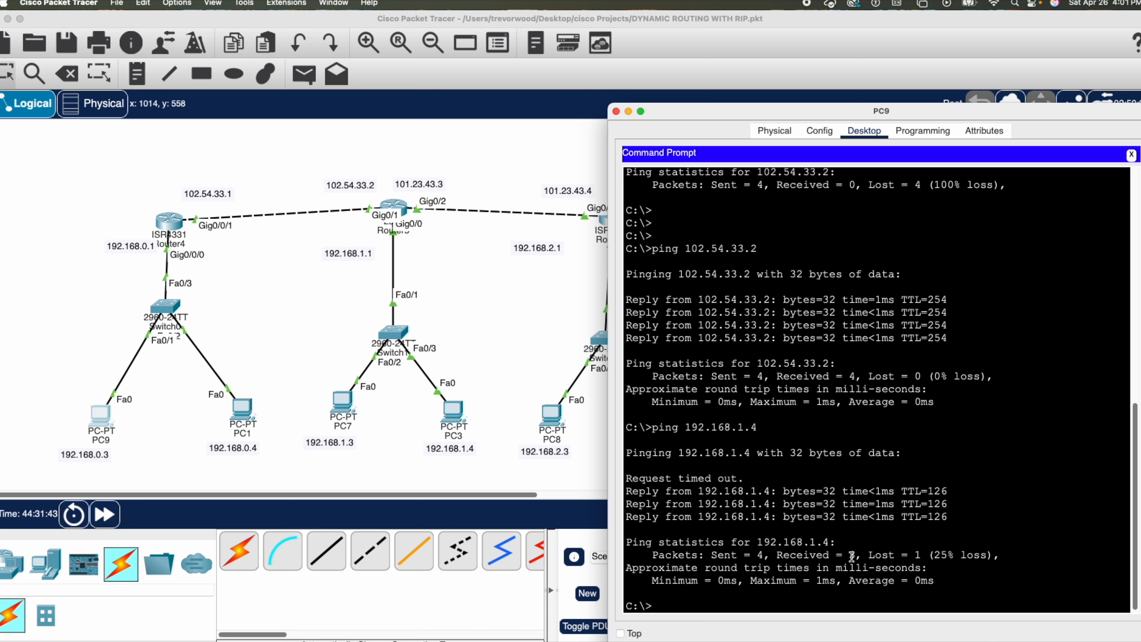
pyautogui.press('Up')
pyautogui.press('Return')
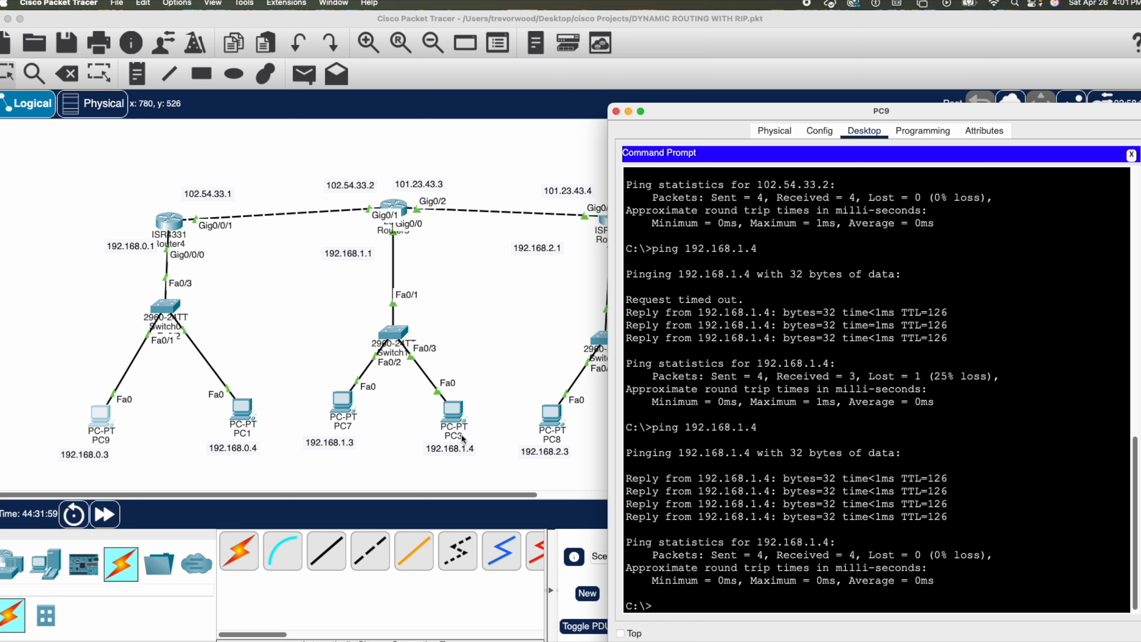
# Uncover the third LAN in the topology and ping PC5 at 192.168.2.4 from PC9 three times
pyautogui.moveTo(667, 112); pyautogui.dragTo(810, 111)
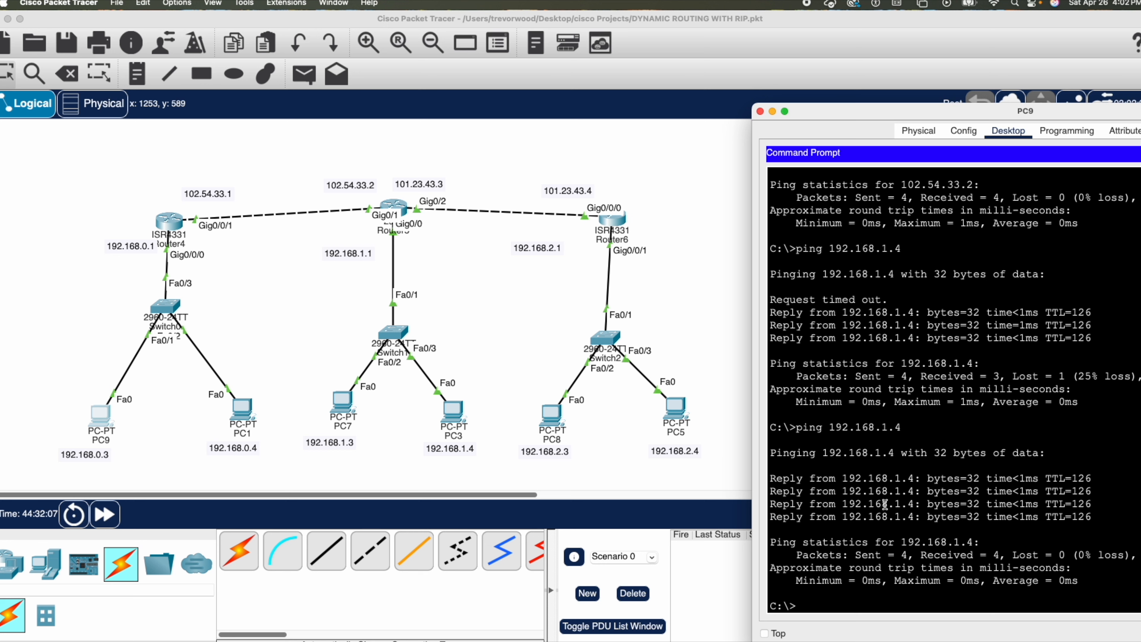
pyautogui.press('Up')
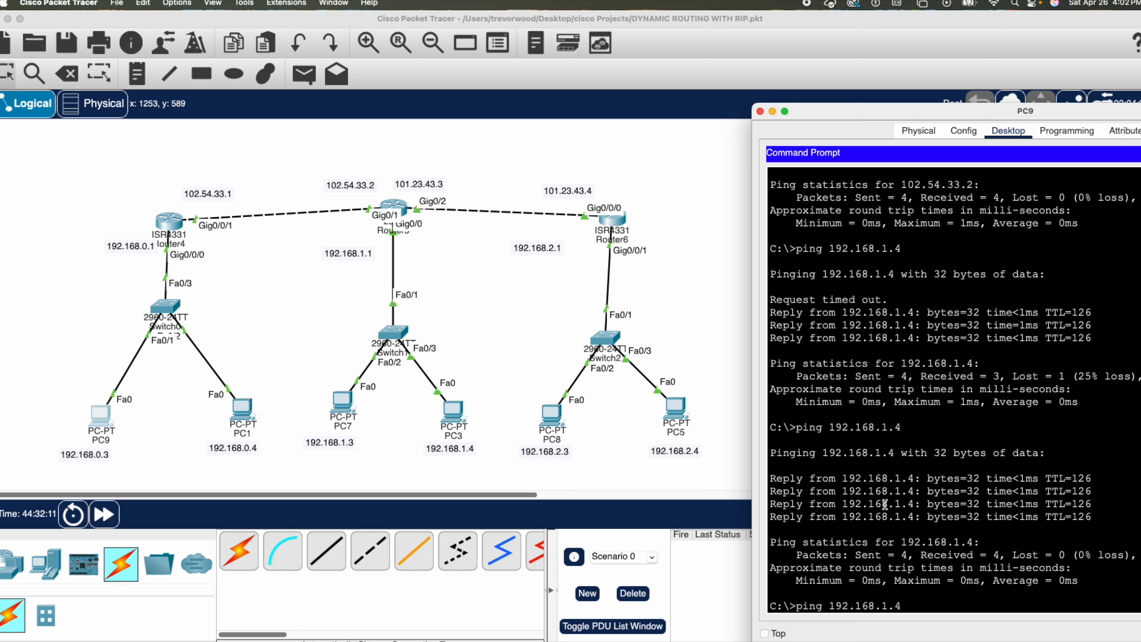
pyautogui.press('BackSpace')
pyautogui.press('BackSpace')
pyautogui.press('BackSpace')
pyautogui.write('2.4')
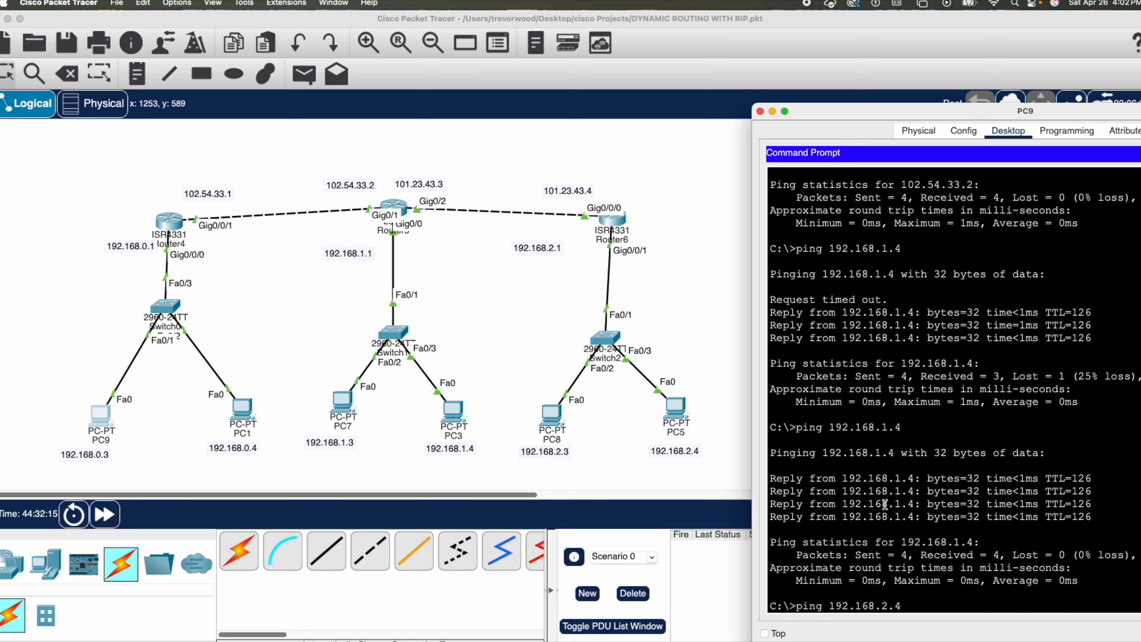
pyautogui.press('Return')
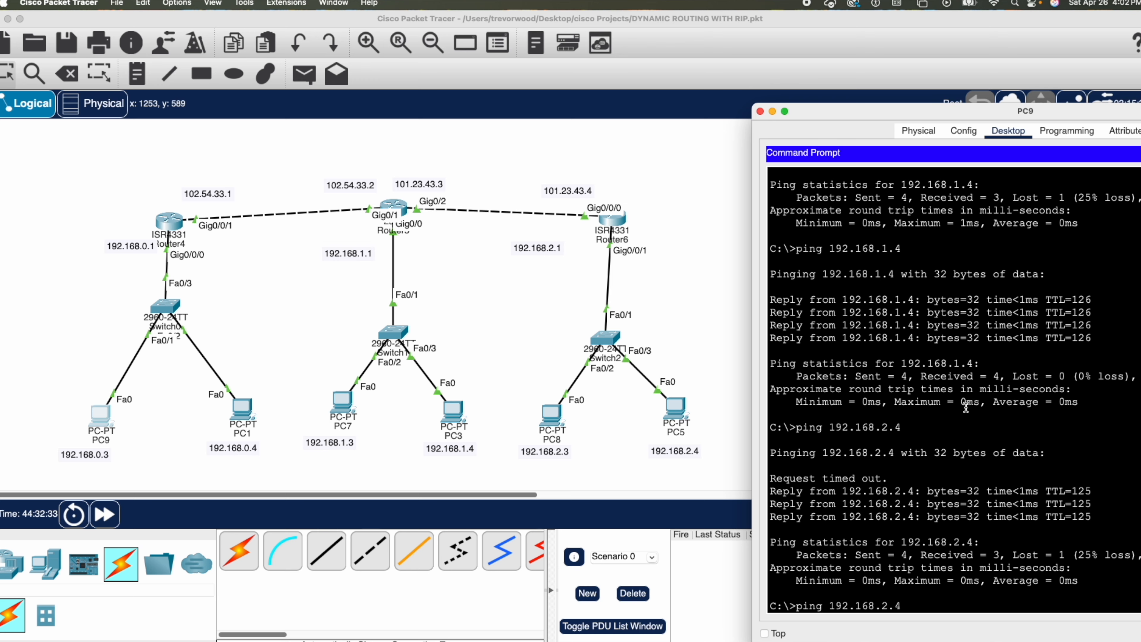
pyautogui.press('Return')
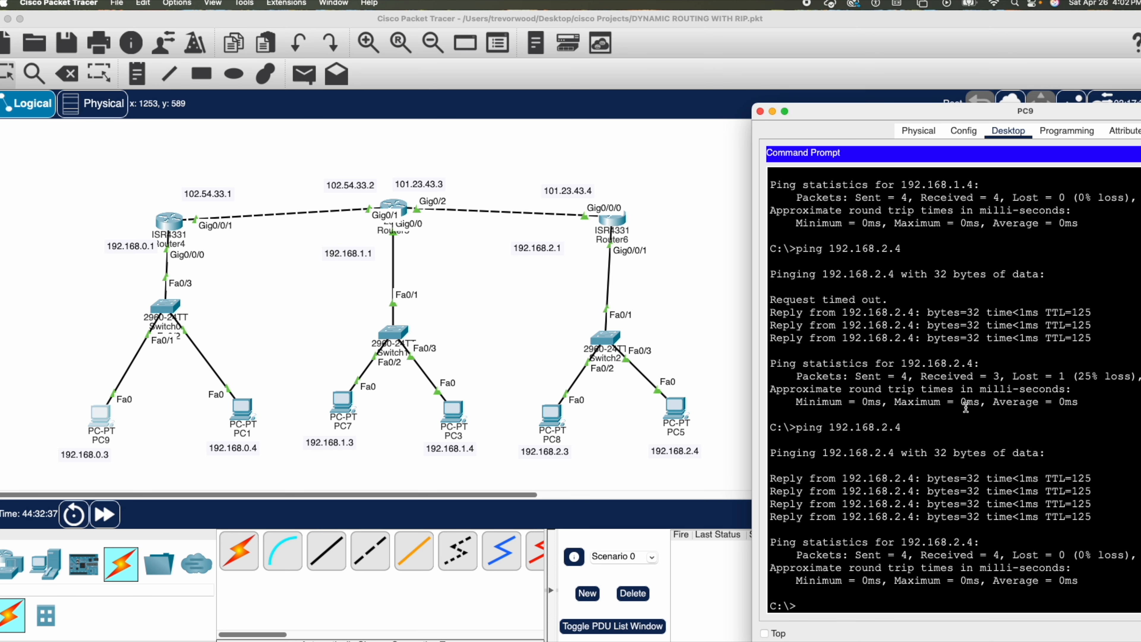
pyautogui.press('Up')
pyautogui.press('Return')
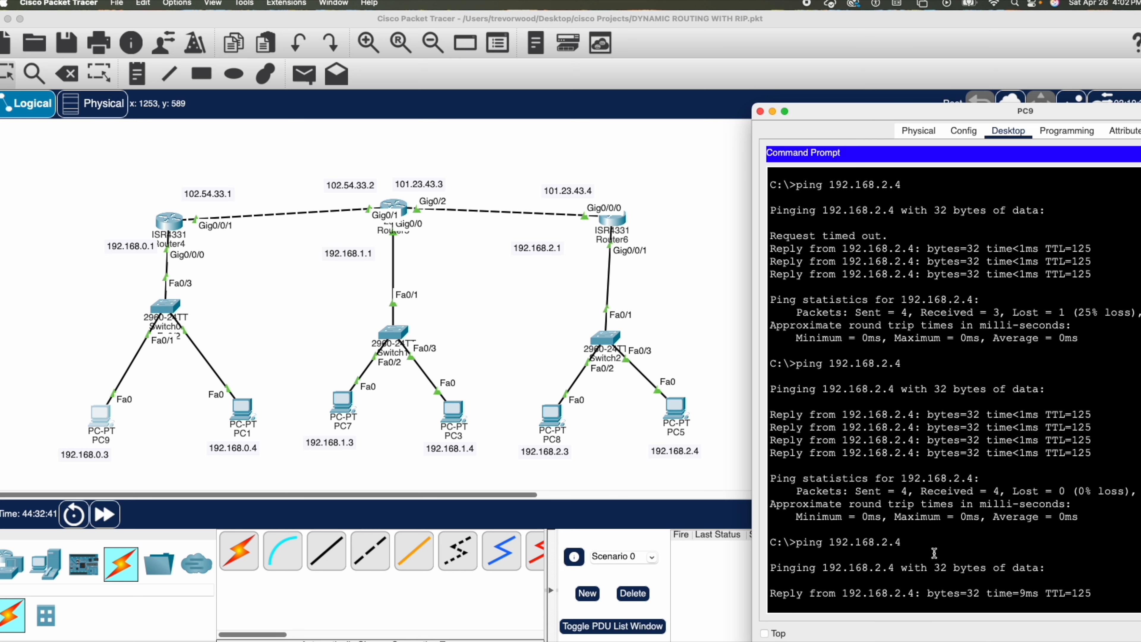